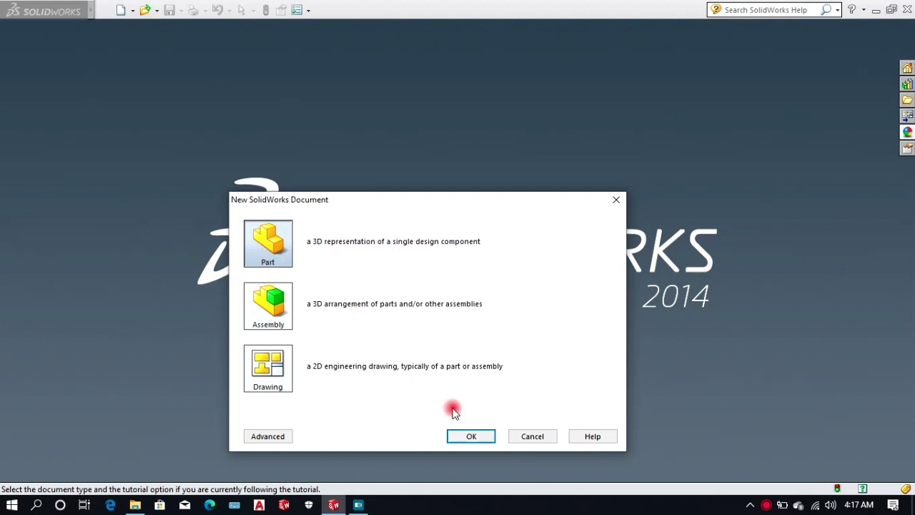
# - Create a new part document and start a sketch on the Front Plane
pyautogui.click(468, 436)
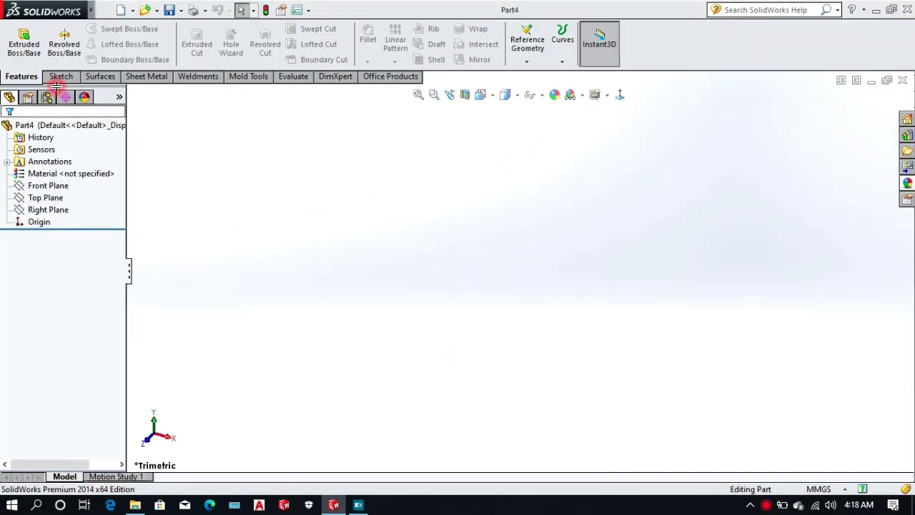
pyautogui.click(60, 76)
pyautogui.click(19, 39)
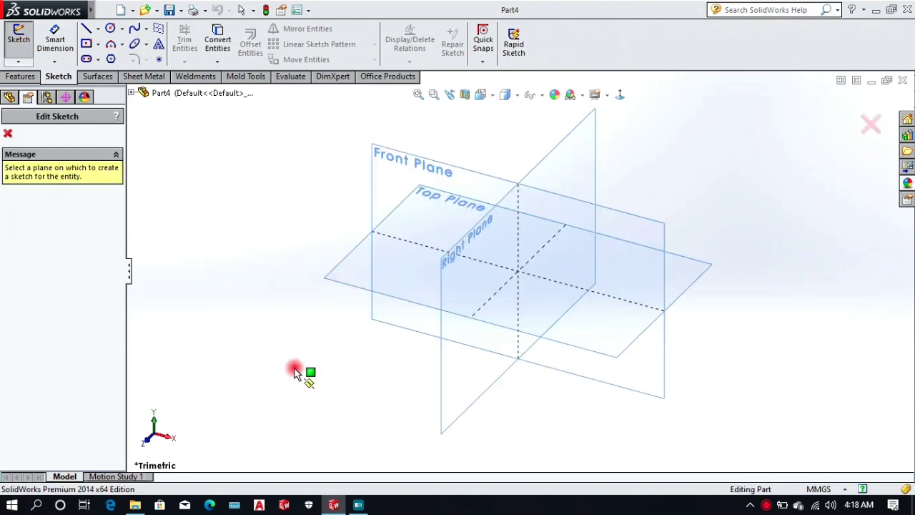
pyautogui.click(382, 322)
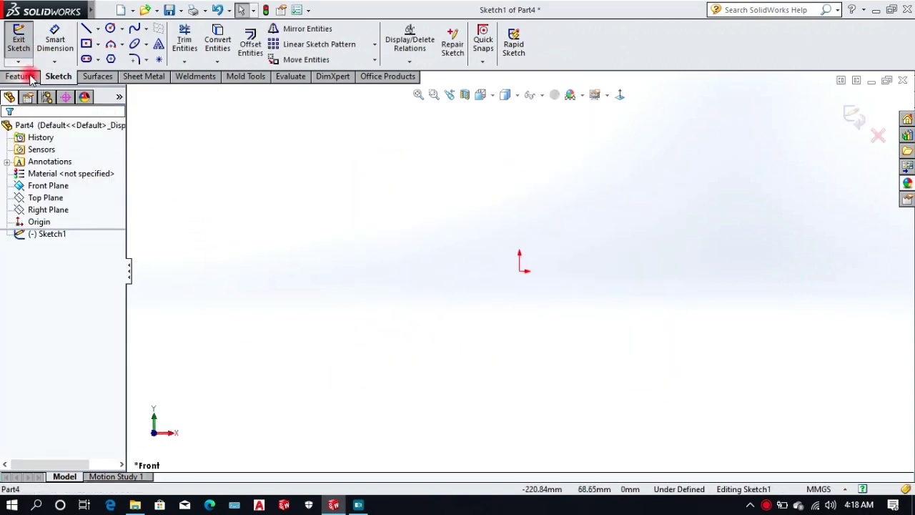
# - Sketch a circle of about 34 mm radius at the origin and a second of about 24 mm radius to its right, level with it
pyautogui.click(110, 30)
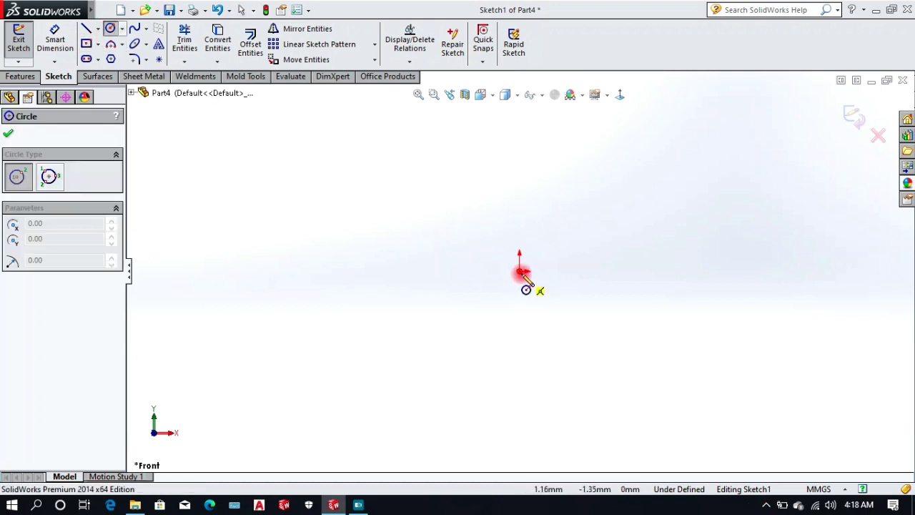
pyautogui.click(520, 270)
pyautogui.moveTo(438, 299); pyautogui.dragTo(462, 284)
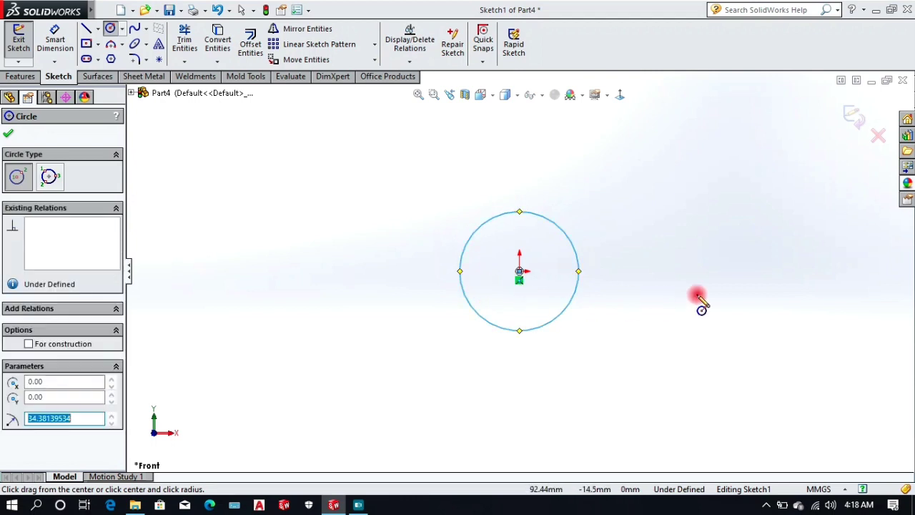
pyautogui.moveTo(805, 272); pyautogui.dragTo(807, 312)
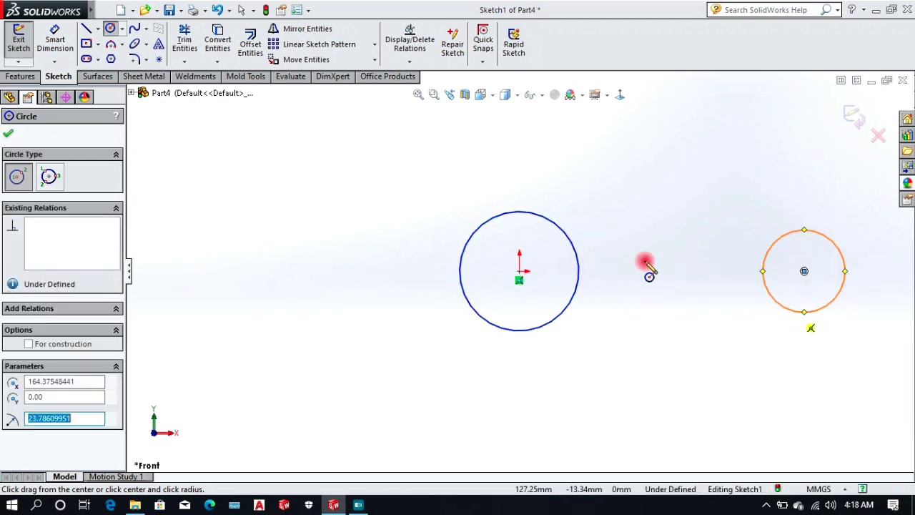
# - Dimension the circle at the origin to 60 mm diameter and the smaller circle to 42 mm diameter
pyautogui.click(55, 43)
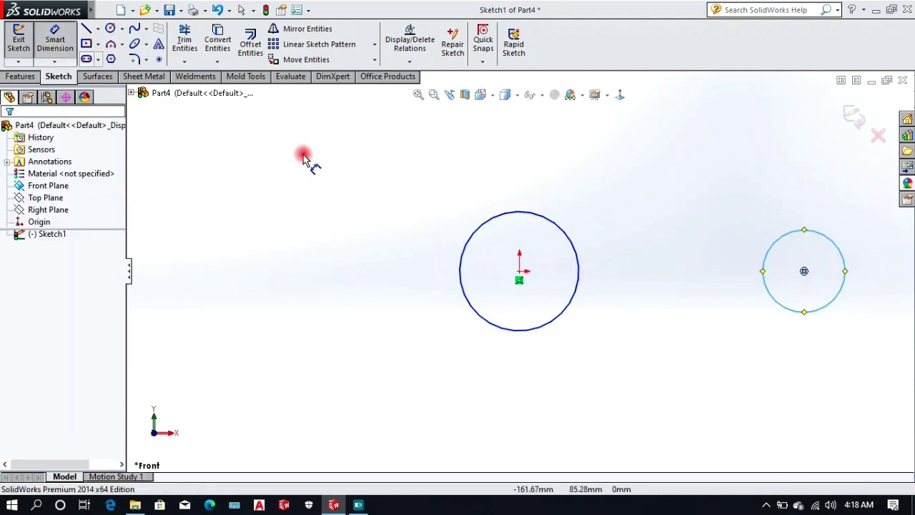
pyautogui.click(481, 317)
pyautogui.click(272, 296)
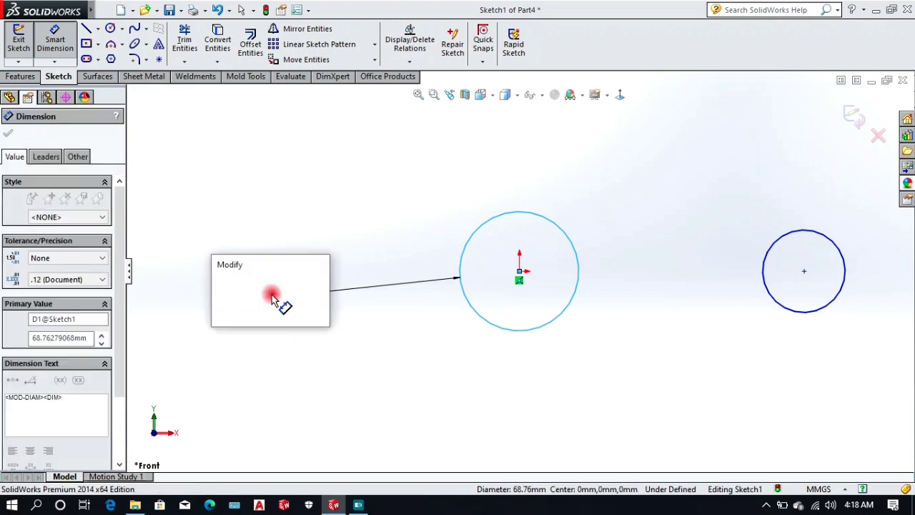
pyautogui.write('60')
pyautogui.press('Return')
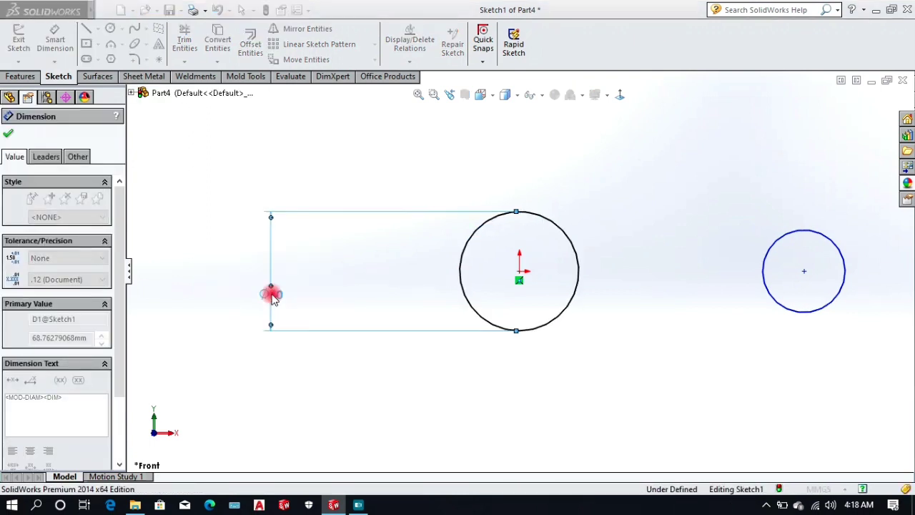
pyautogui.click(776, 302)
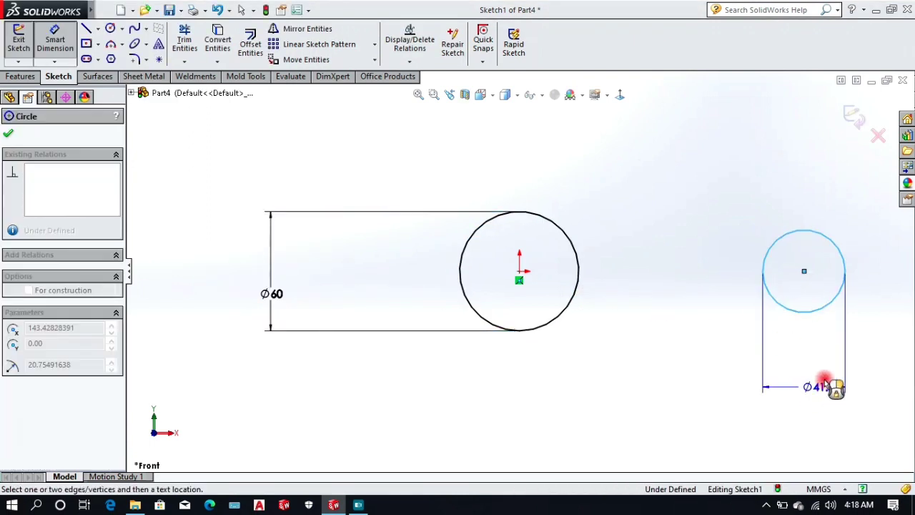
pyautogui.click(815, 384)
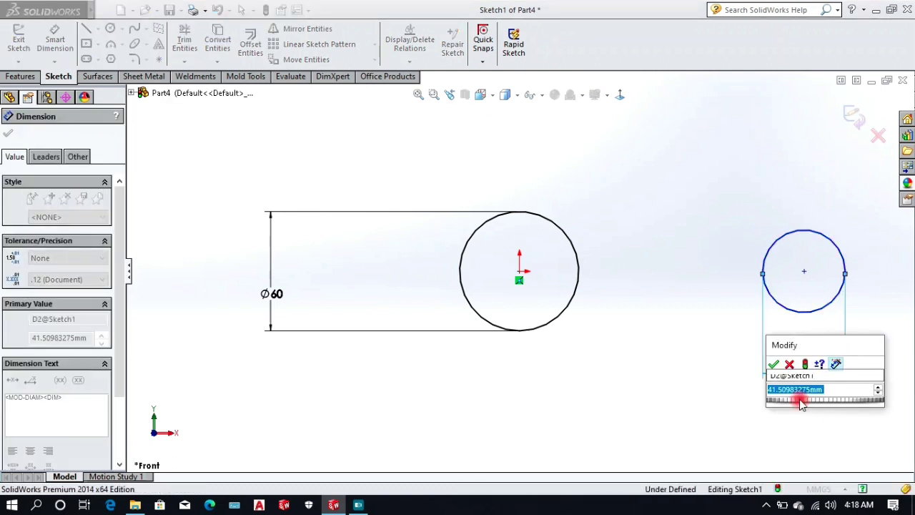
pyautogui.write('42')
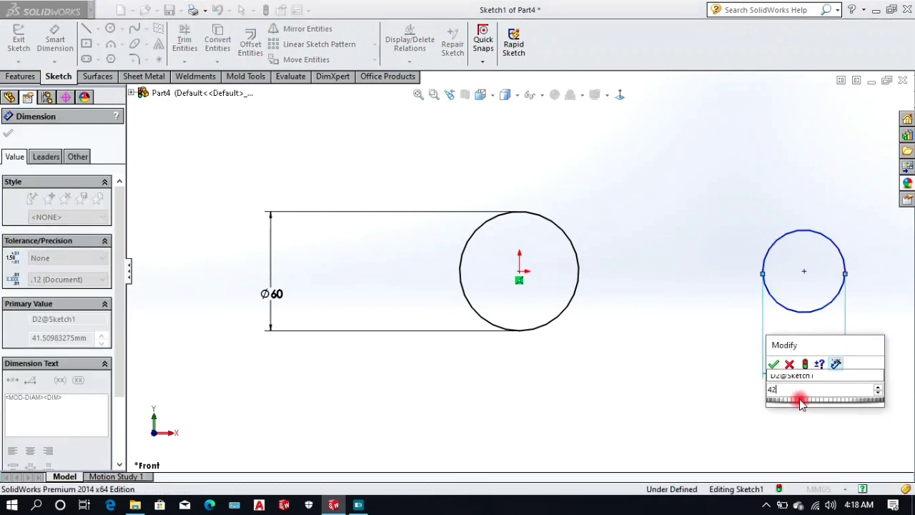
pyautogui.press('Return')
# - Dimension the distance between the two circle centres to 105 mm
pyautogui.click(804, 271)
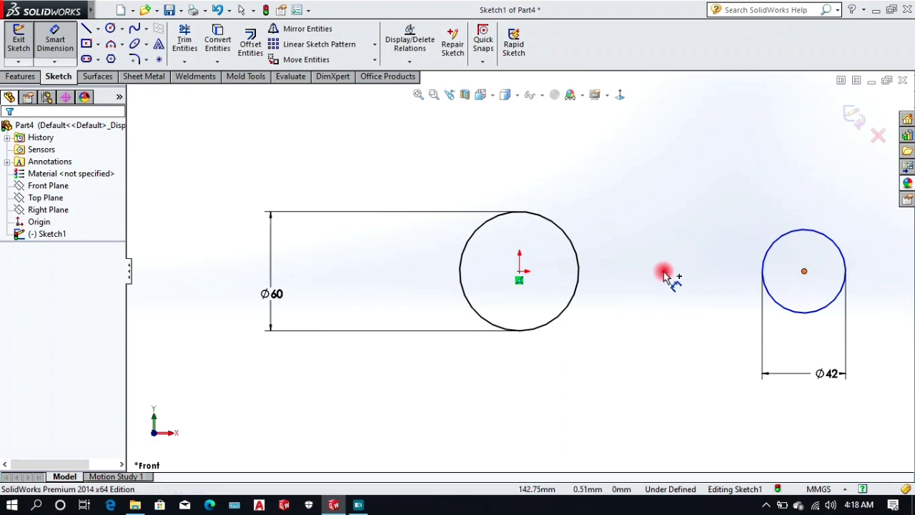
pyautogui.click(520, 271)
pyautogui.click(676, 409)
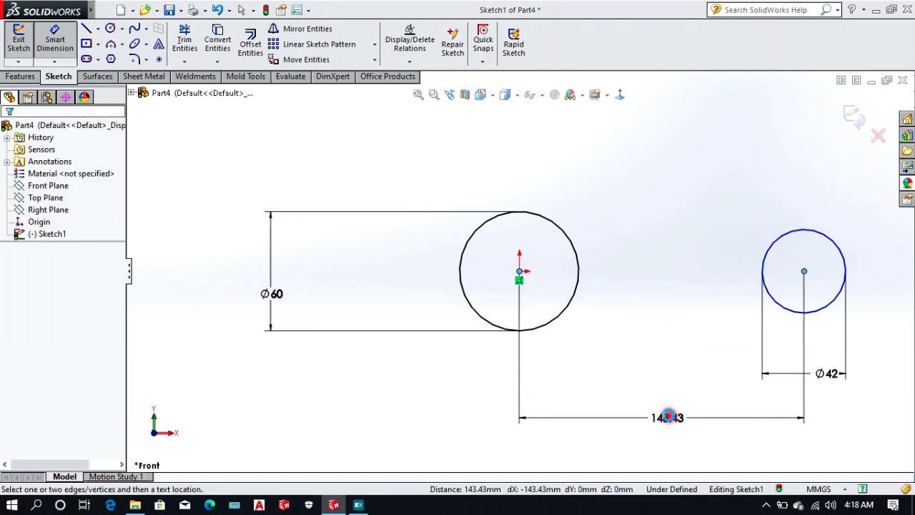
pyautogui.write('10')
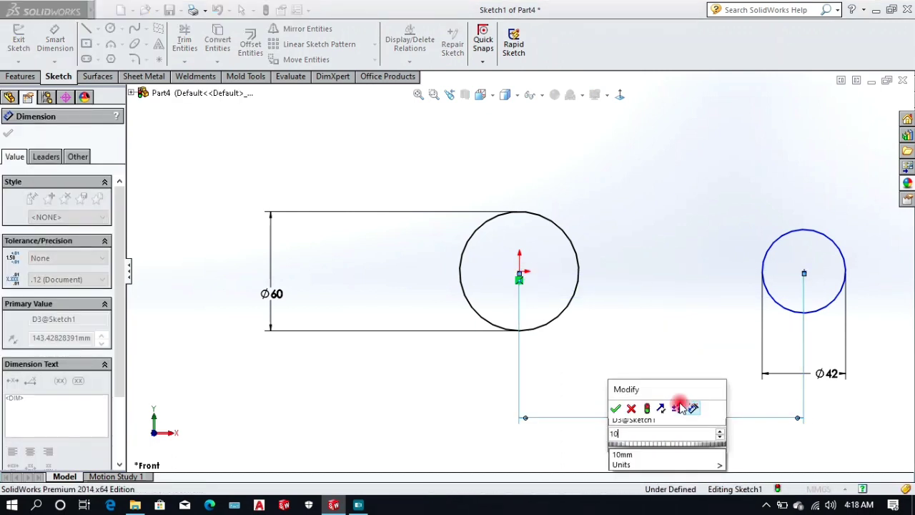
pyautogui.write('5')
pyautogui.press('Return')
pyautogui.click(772, 175)
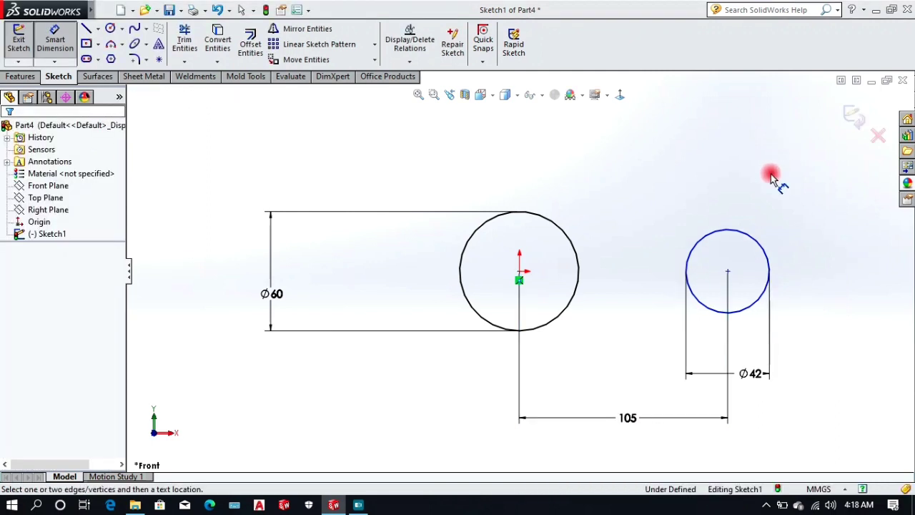
pyautogui.rightClick(669, 180)
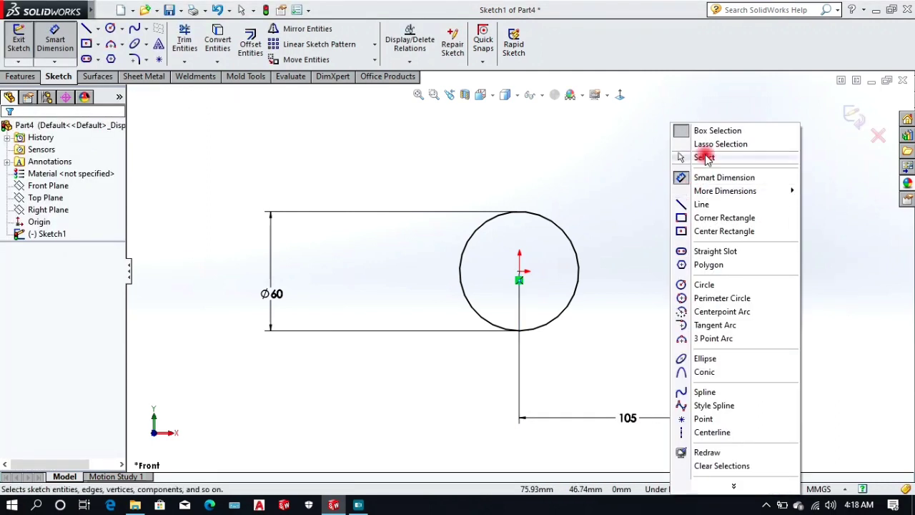
pyautogui.click(688, 156)
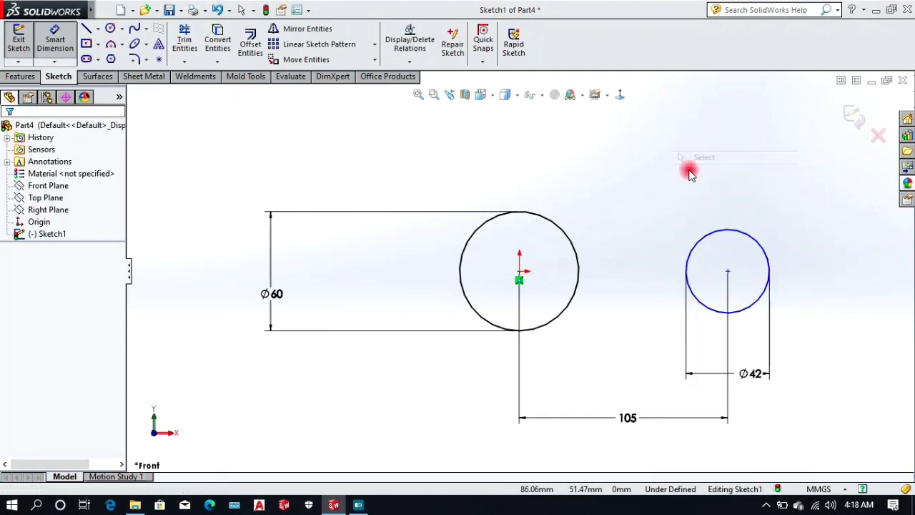
# - Add a Horizontal relation between the two circle centres and exit the sketch
pyautogui.click(729, 273)
pyautogui.keyDown('ctrl'); pyautogui.click(519, 272); pyautogui.keyUp('ctrl')
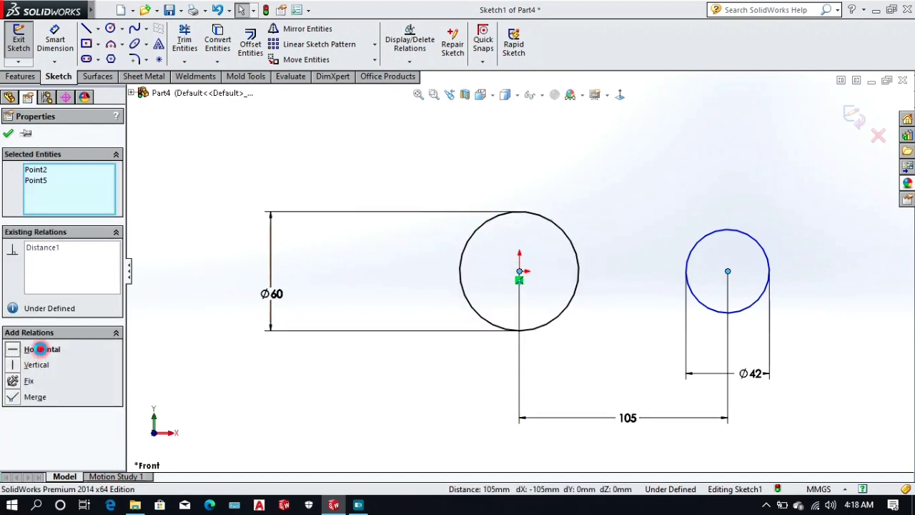
pyautogui.click(40, 349)
pyautogui.click(605, 160)
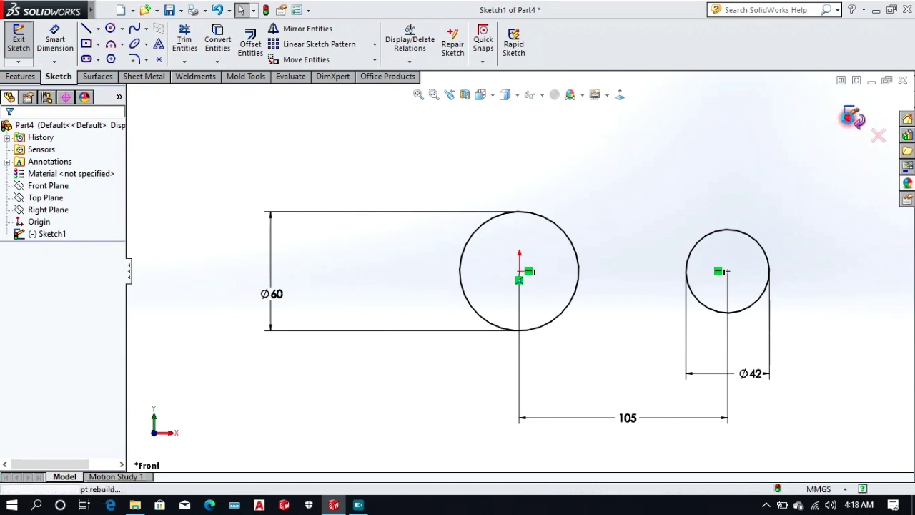
pyautogui.click(853, 117)
# - Extrude both circles as a boss with the Mid Plane end condition and a depth of 20 mm
pyautogui.moveTo(752, 180)
pyautogui.mouseDown(button='middle')
pyautogui.moveTo(715, 246)
pyautogui.moveTo(448, 244)
pyautogui.mouseUp(button='middle')
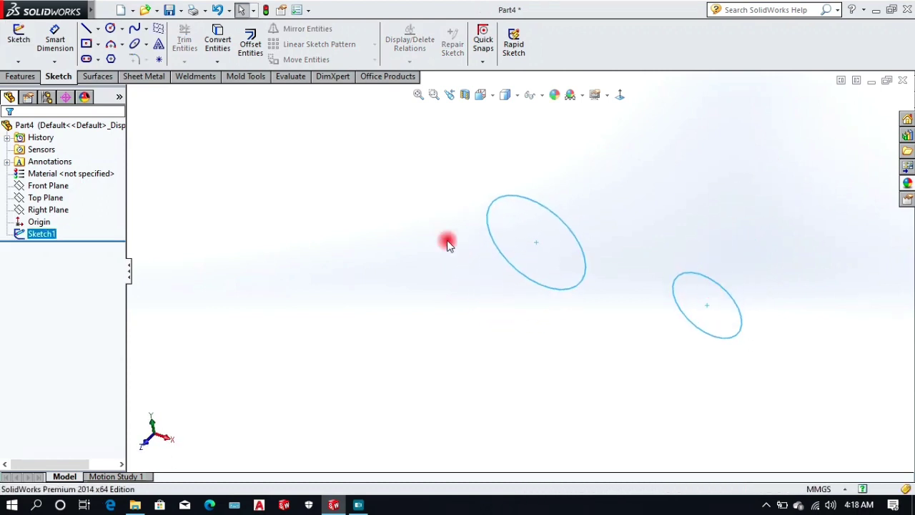
pyautogui.click(21, 76)
pyautogui.click(23, 43)
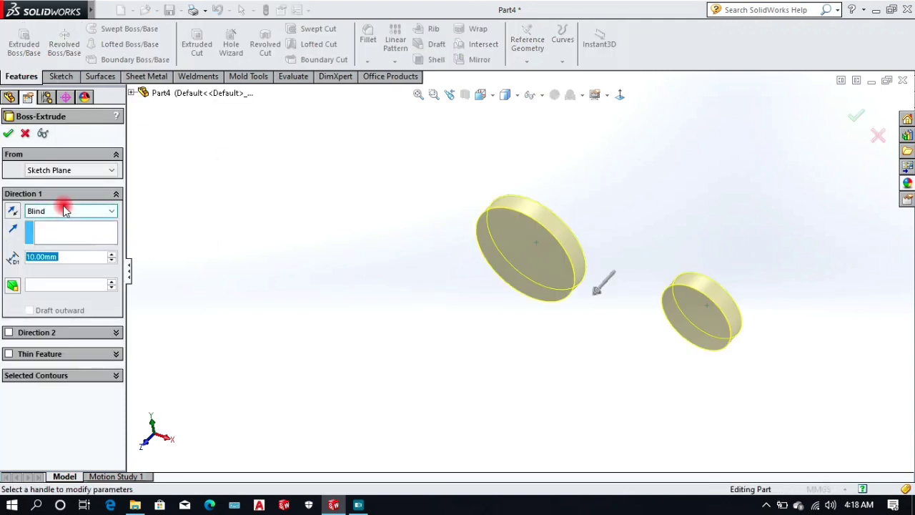
pyautogui.click(65, 209)
pyautogui.click(63, 266)
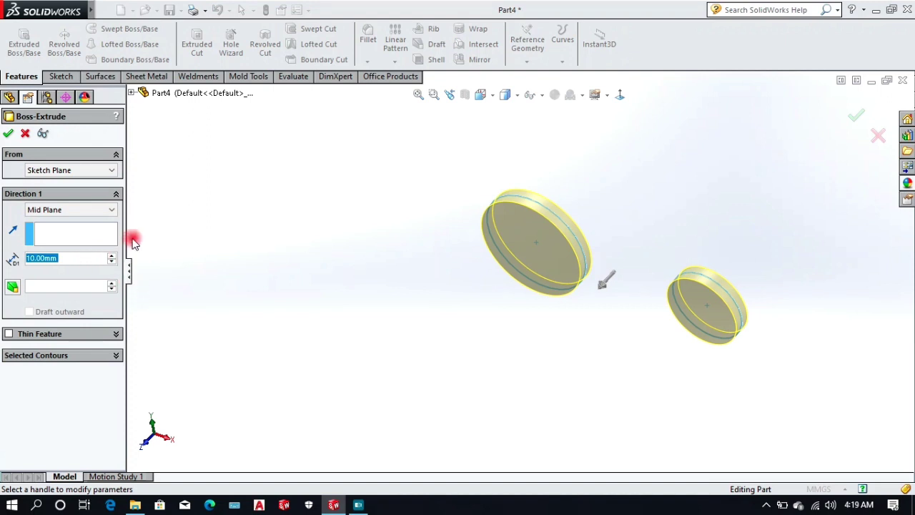
pyautogui.scroll(1, 133, 243)
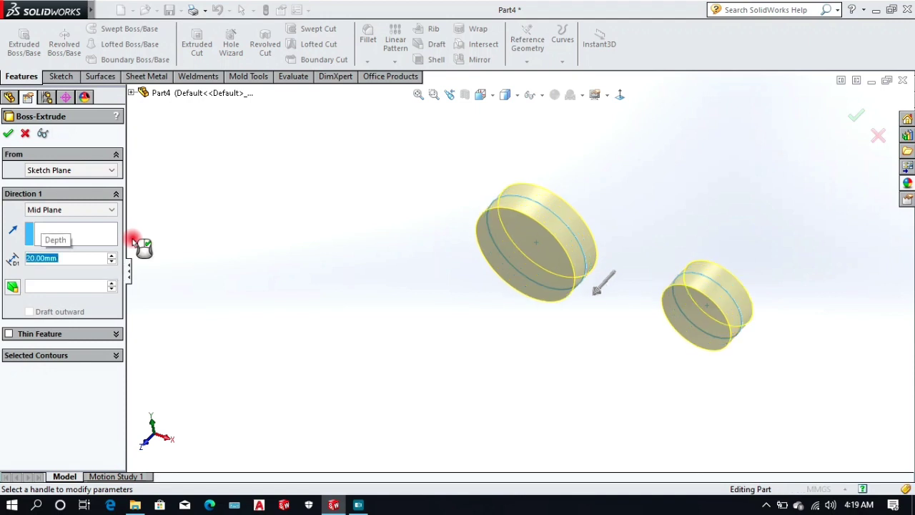
pyautogui.moveTo(624, 240); pyautogui.dragTo(647, 358, button='middle')
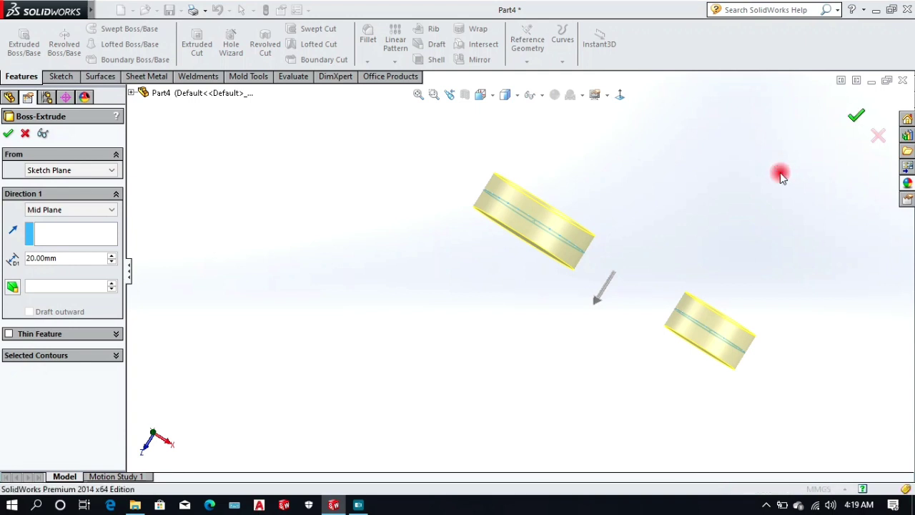
pyautogui.moveTo(644, 411); pyautogui.dragTo(670, 228, button='middle')
pyautogui.scroll(1, 665, 244)
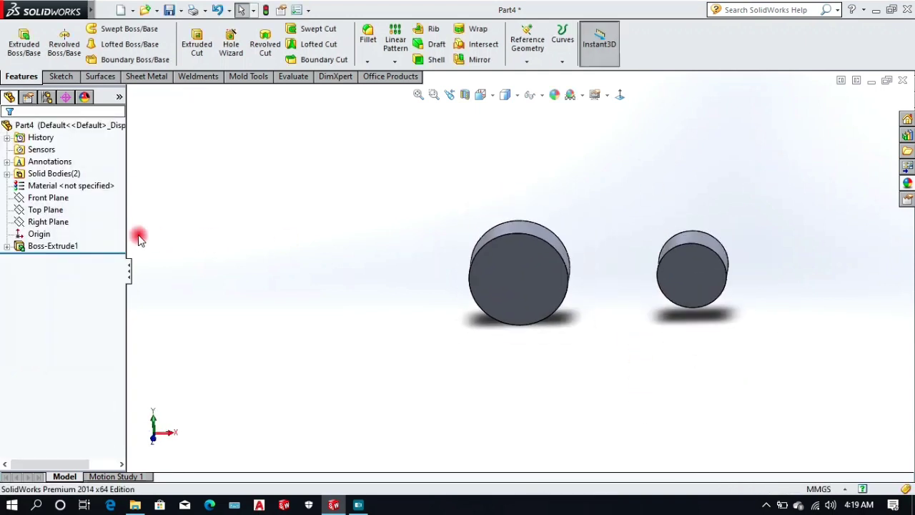
# - Start a new sketch on the Front Plane and view it face-on
pyautogui.click(52, 199)
pyautogui.moveTo(593, 160); pyautogui.dragTo(590, 202, button='middle')
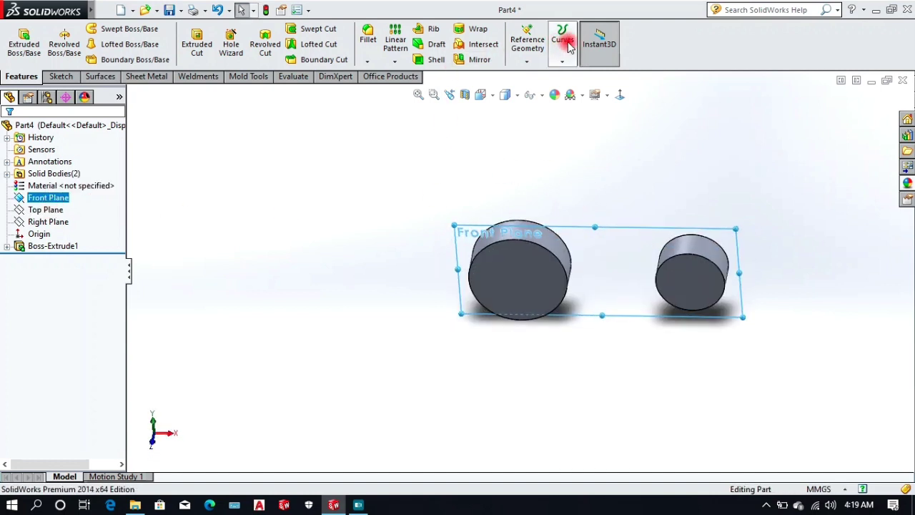
pyautogui.click(60, 76)
pyautogui.click(19, 41)
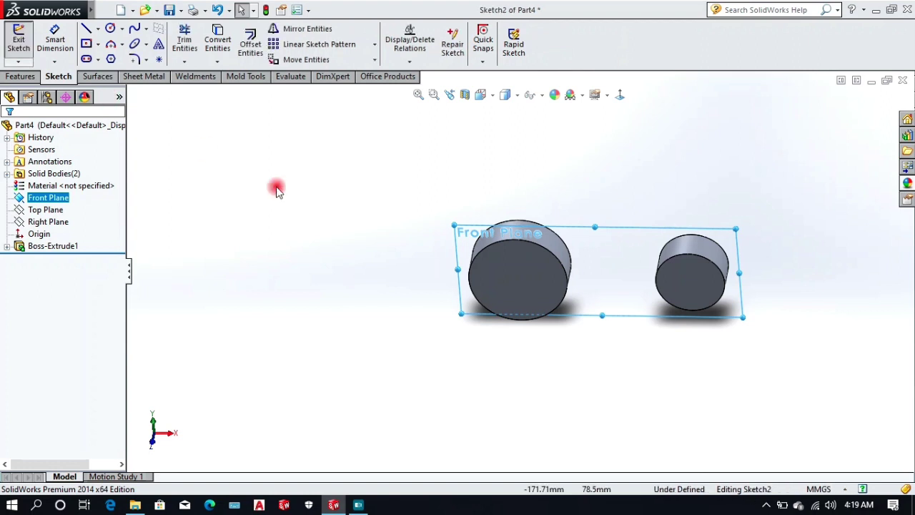
pyautogui.click(622, 95)
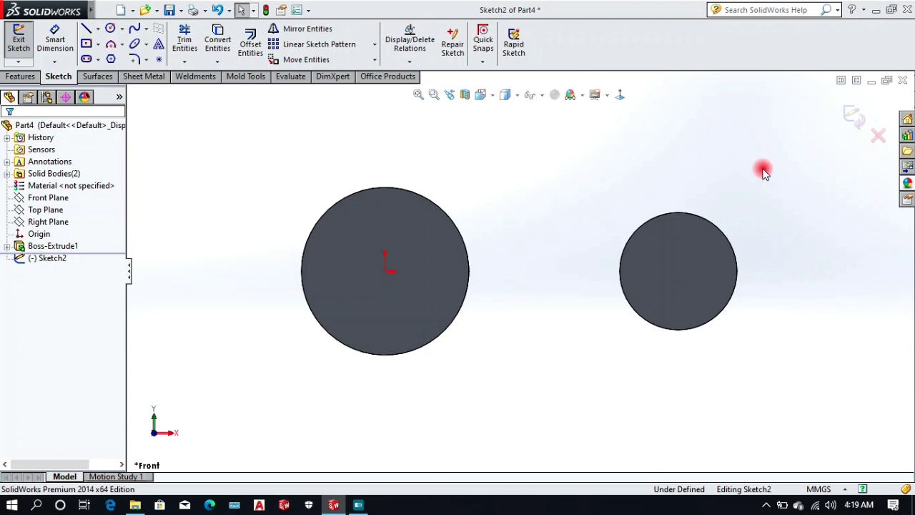
# - Sketch a 3 Point Arc bulging upward from the larger disc's upper-left edge to the smaller disc's upper-right edge
pyautogui.click(123, 44)
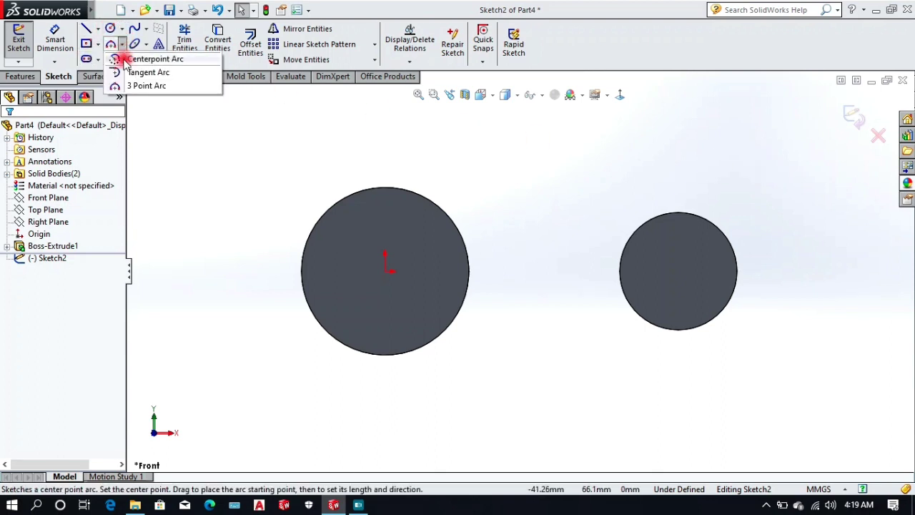
pyautogui.click(153, 87)
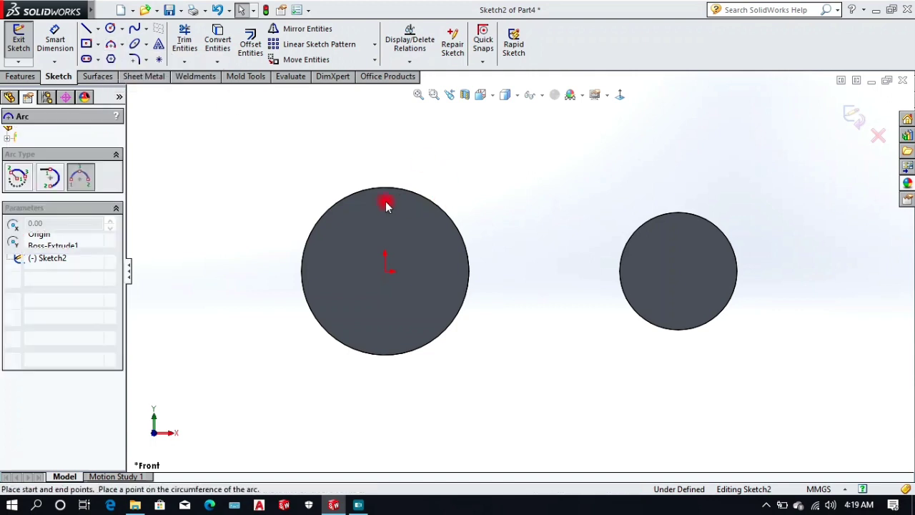
pyautogui.click(321, 214)
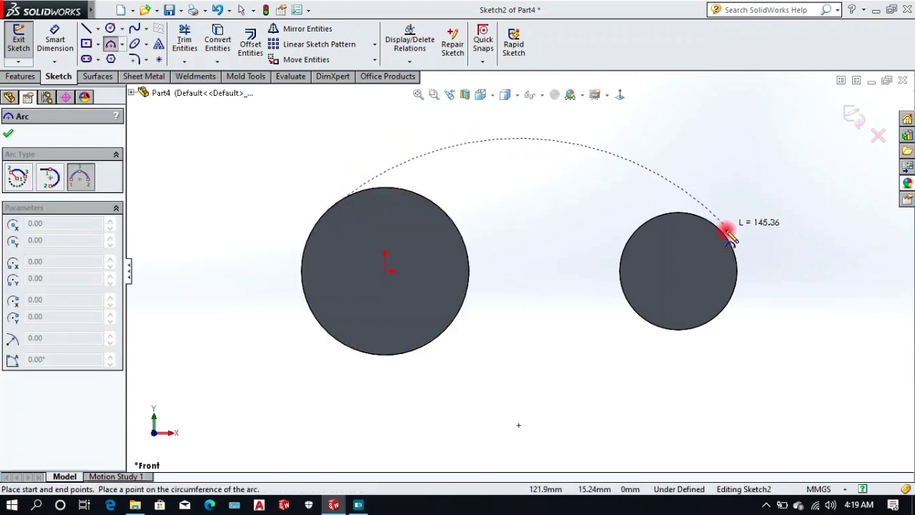
pyautogui.click(727, 230)
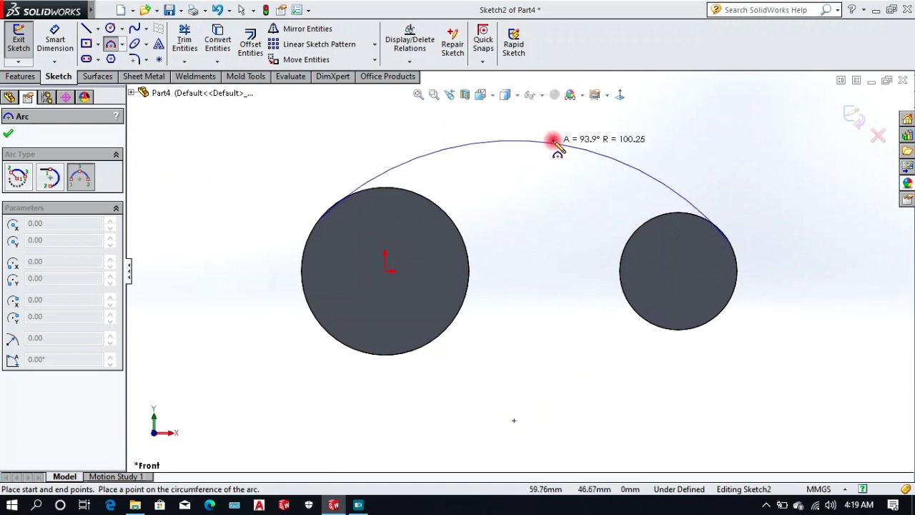
pyautogui.click(497, 149)
pyautogui.scroll(3, 500, 169)
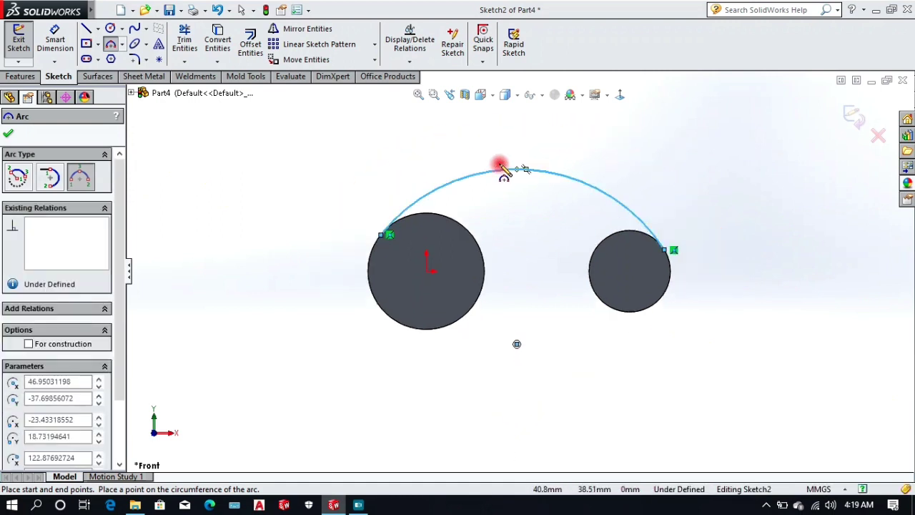
pyautogui.rightClick(371, 164)
pyautogui.click(403, 141)
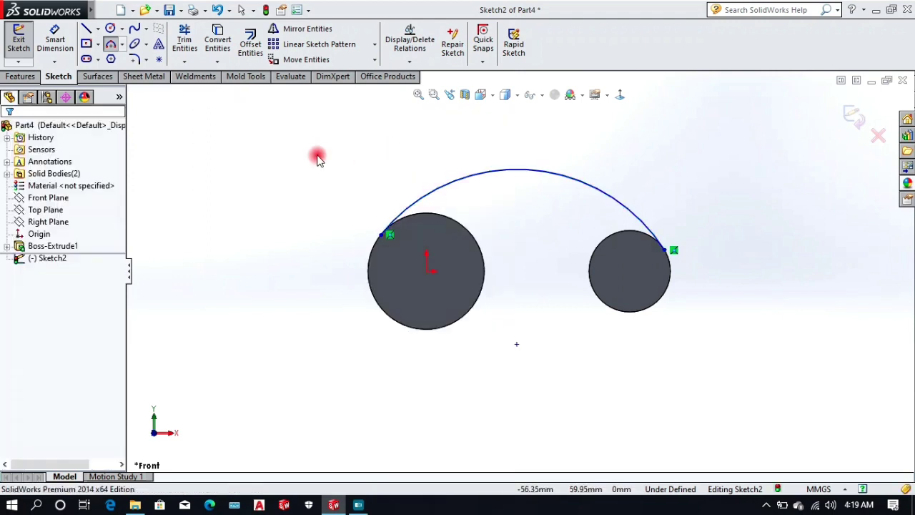
# - Dimension the upper arc and set its radius to 115 mm
pyautogui.click(56, 42)
pyautogui.click(597, 179)
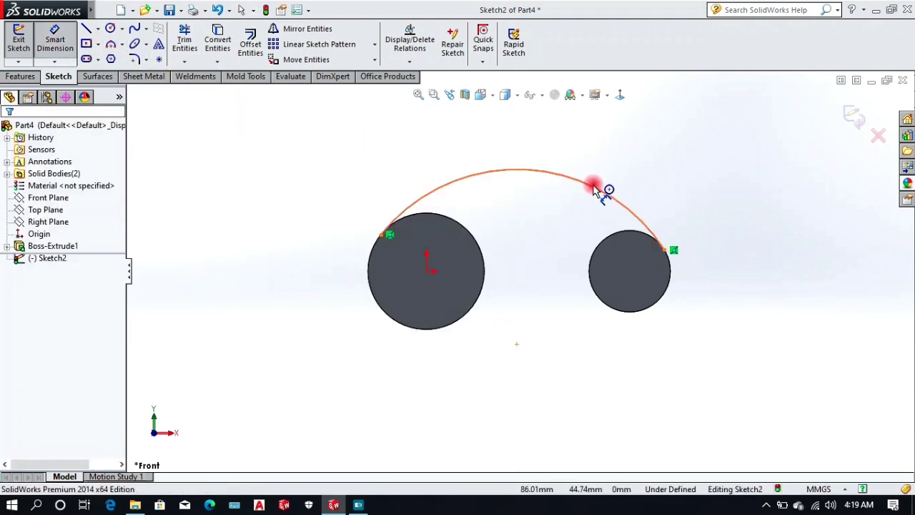
pyautogui.click(682, 154)
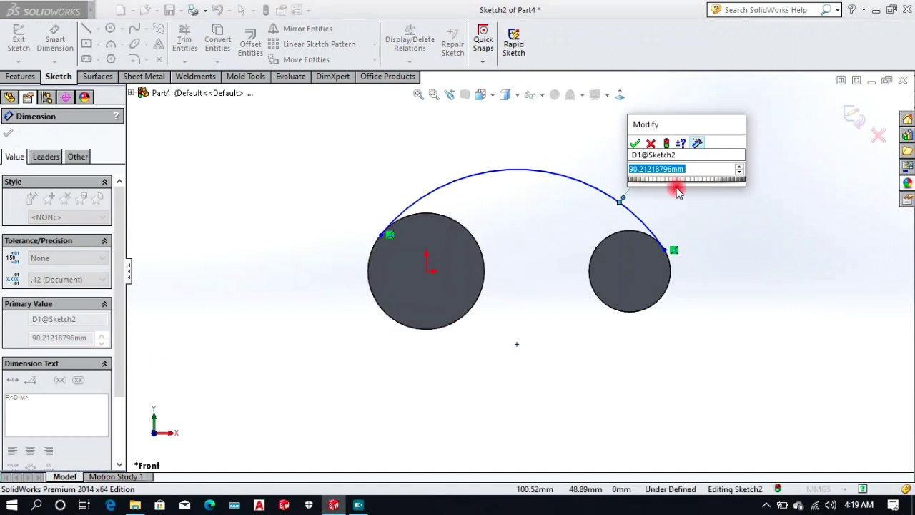
pyautogui.click(649, 143)
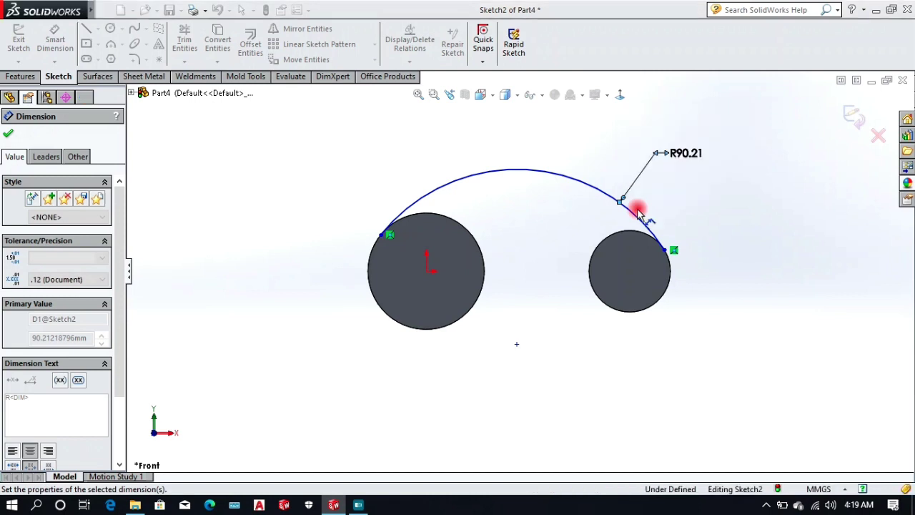
pyautogui.doubleClick(685, 162)
pyautogui.write('115')
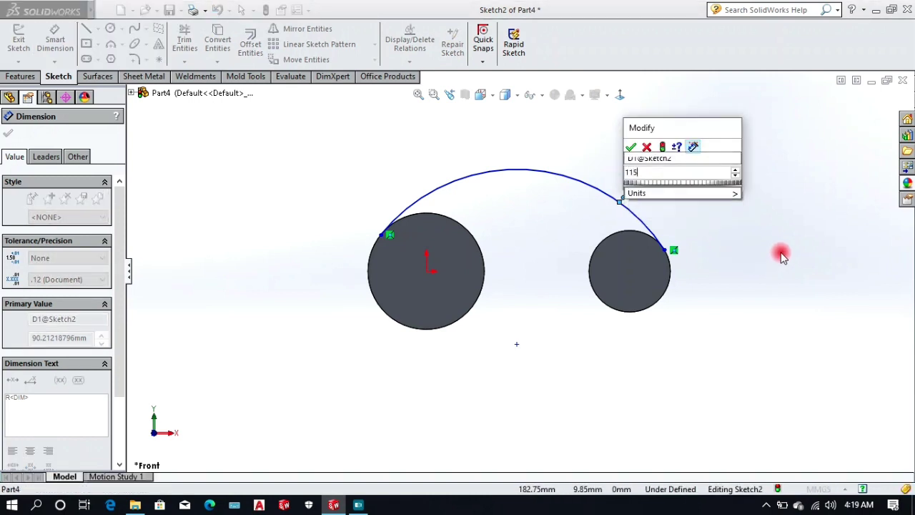
pyautogui.press('Return')
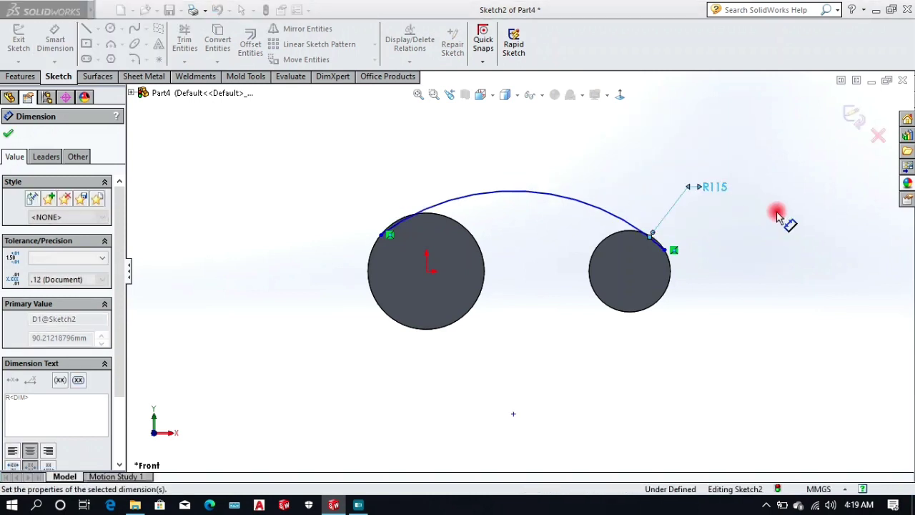
pyautogui.rightClick(781, 193)
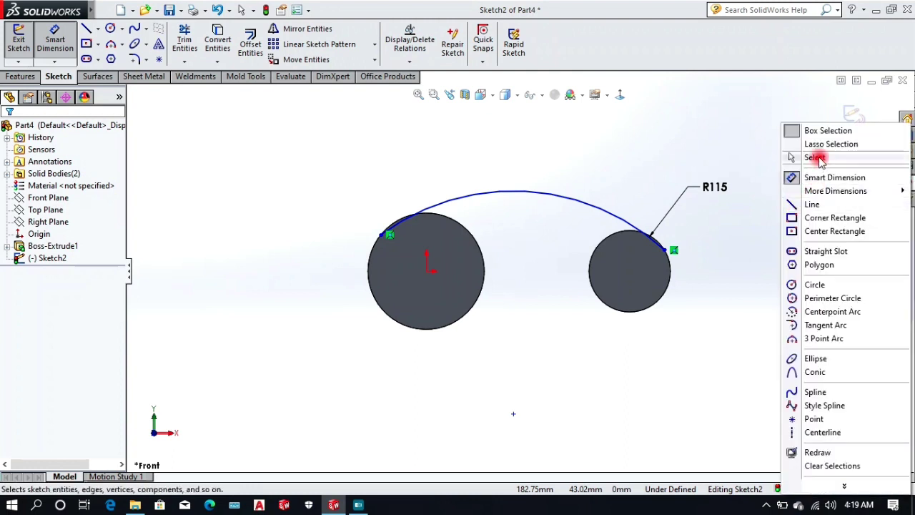
pyautogui.click(792, 158)
# - Add a Tangent relation between the R115 arc and the smaller disc's circular edge
pyautogui.scroll(-5, 705, 256)
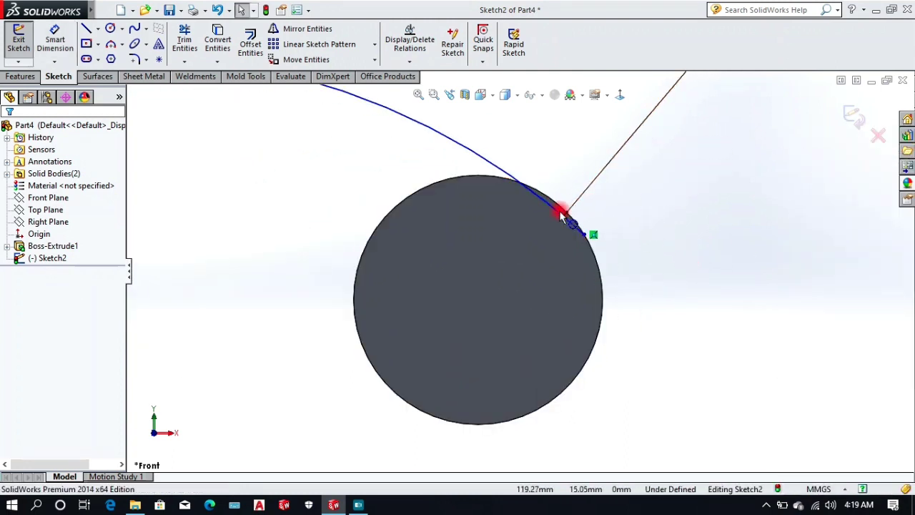
pyautogui.moveTo(562, 216)
pyautogui.mouseDown()
pyautogui.moveTo(547, 197)
pyautogui.moveTo(549, 207)
pyautogui.mouseUp()
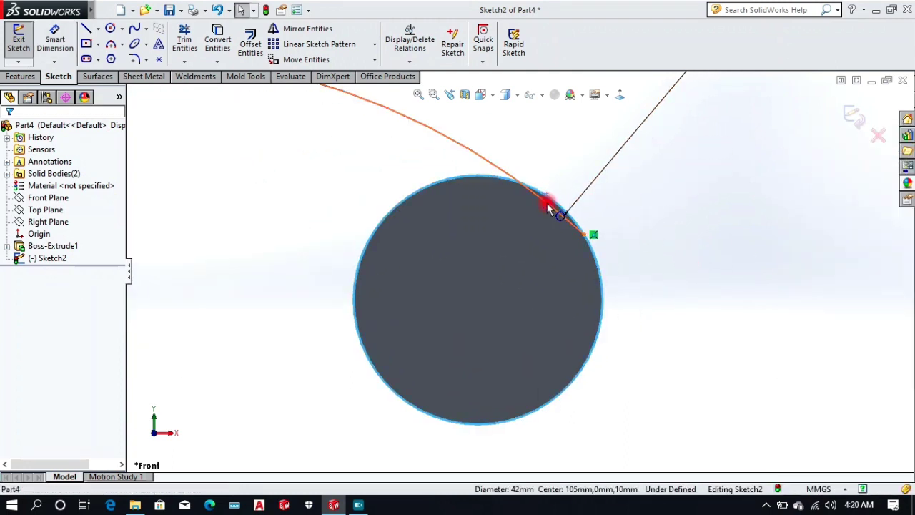
pyautogui.keyDown('ctrl'); pyautogui.click(548, 204); pyautogui.keyUp('ctrl')
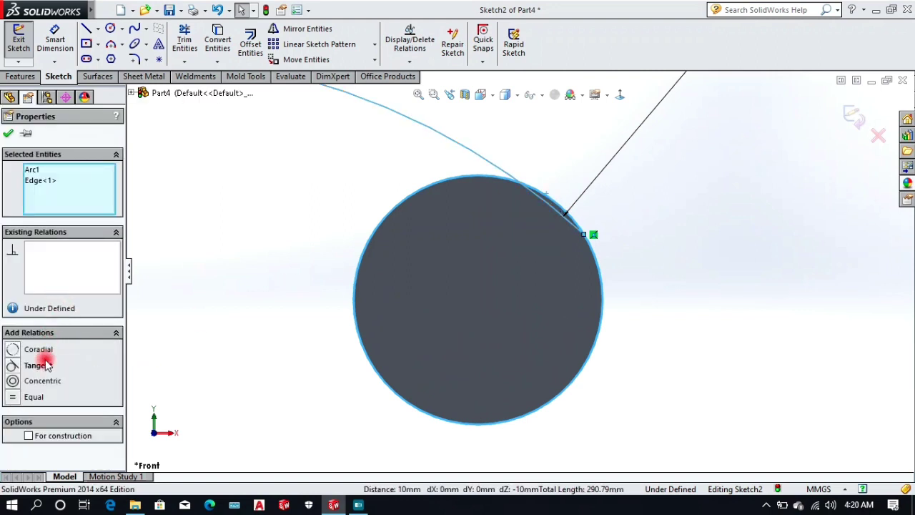
pyautogui.click(41, 368)
pyautogui.click(680, 196)
pyautogui.scroll(6, 503, 203)
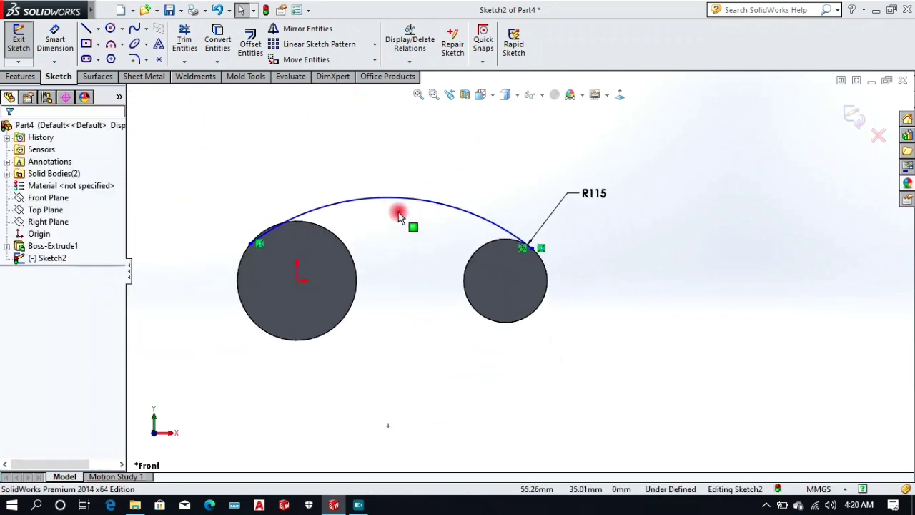
# - Add a Tangent relation between the R115 arc and the larger disc's circular edge
pyautogui.scroll(-3, 299, 231)
pyautogui.scroll(-5, 297, 231)
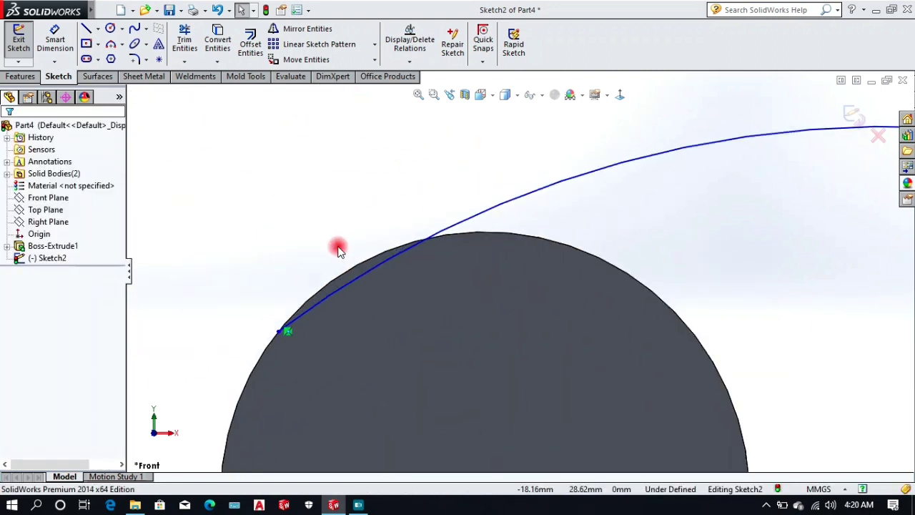
pyautogui.click(362, 274)
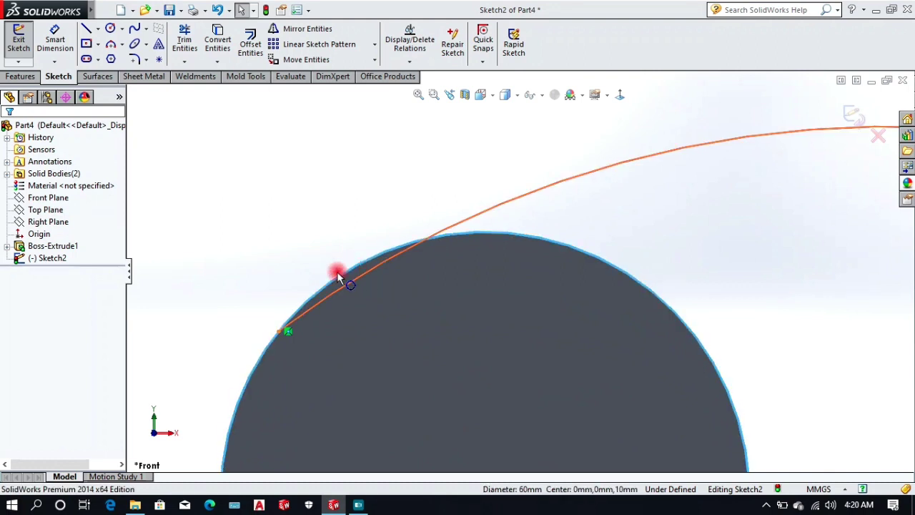
pyautogui.click(338, 277)
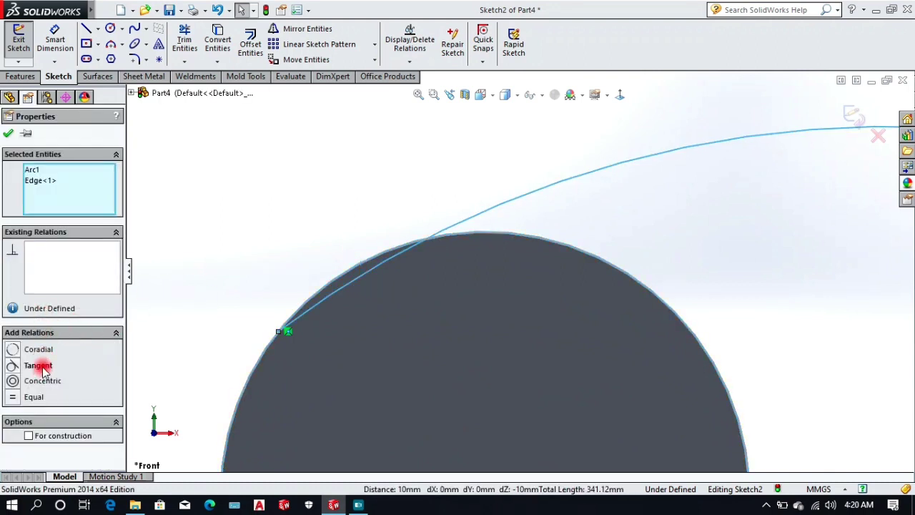
pyautogui.click(42, 367)
pyautogui.click(416, 194)
pyautogui.scroll(5, 636, 231)
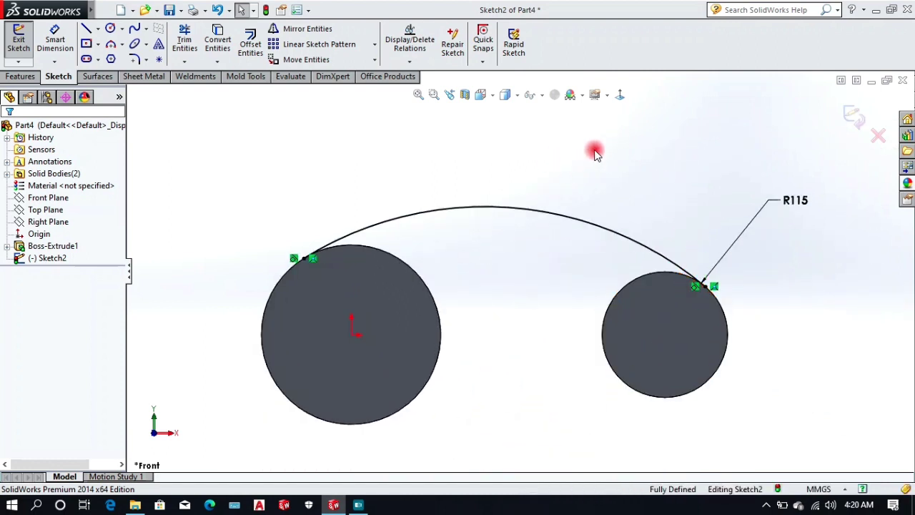
# - Sketch an upward-bulging 3 Point Arc of about 77 mm radius from the larger disc's lower-right edge to the smaller disc's lower-left edge
pyautogui.click(122, 44)
pyautogui.click(125, 84)
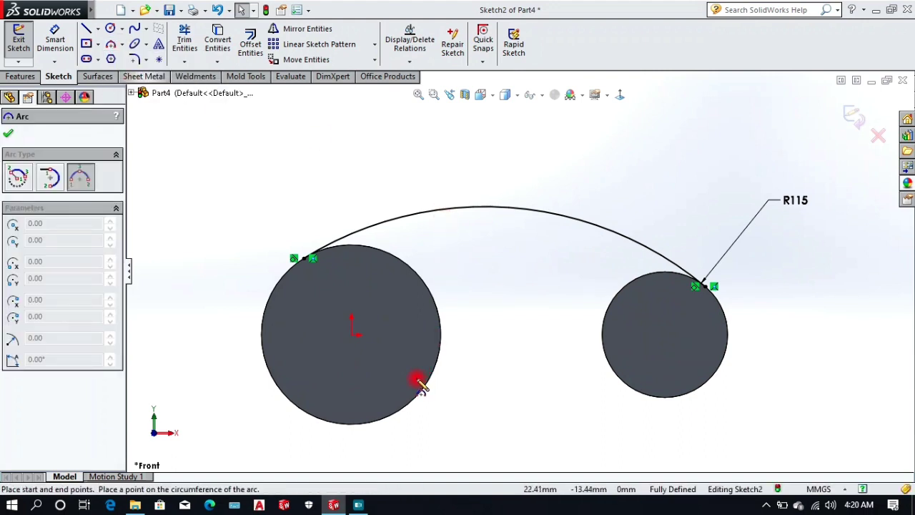
pyautogui.click(411, 409)
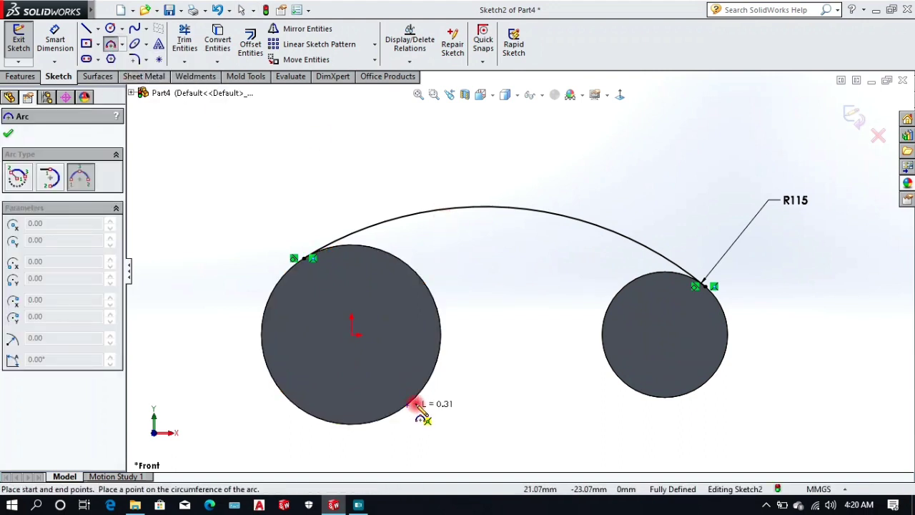
pyautogui.click(620, 380)
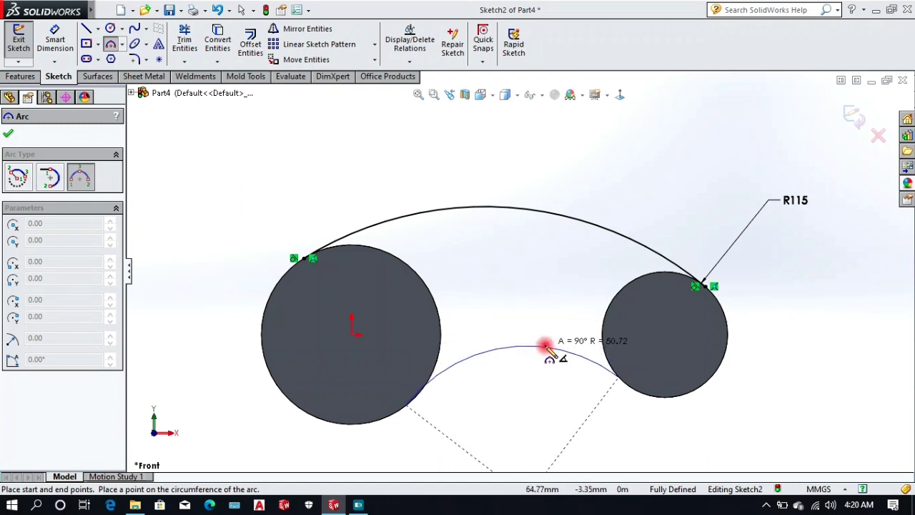
pyautogui.click(547, 366)
pyautogui.rightClick(545, 286)
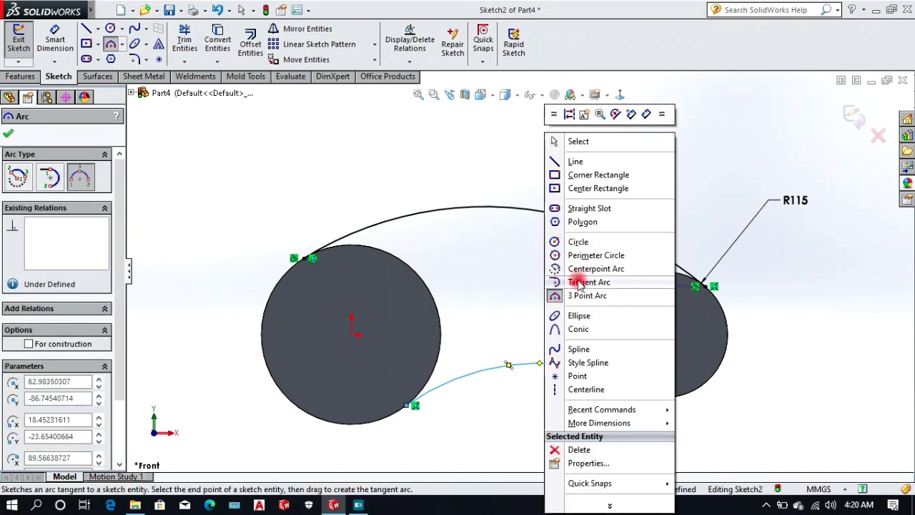
pyautogui.click(578, 141)
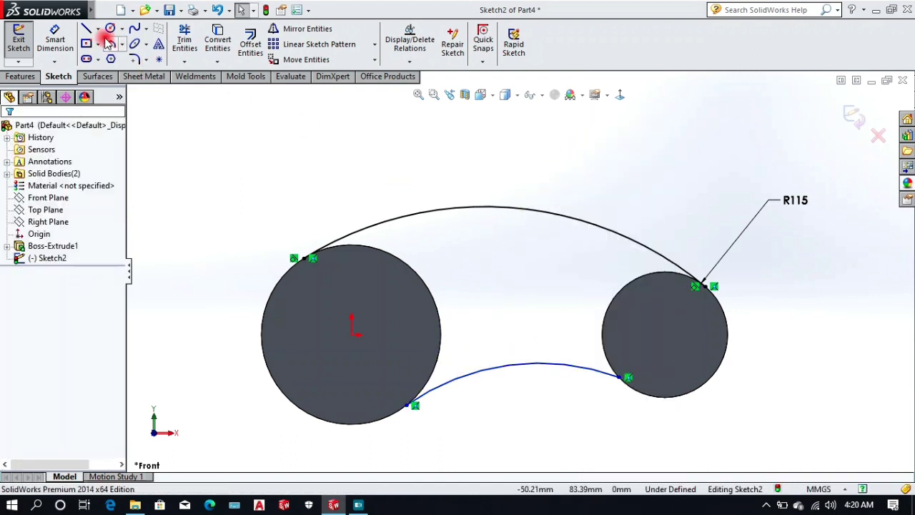
# - Dimension the lower arc and set its radius to 60 mm
pyautogui.click(54, 41)
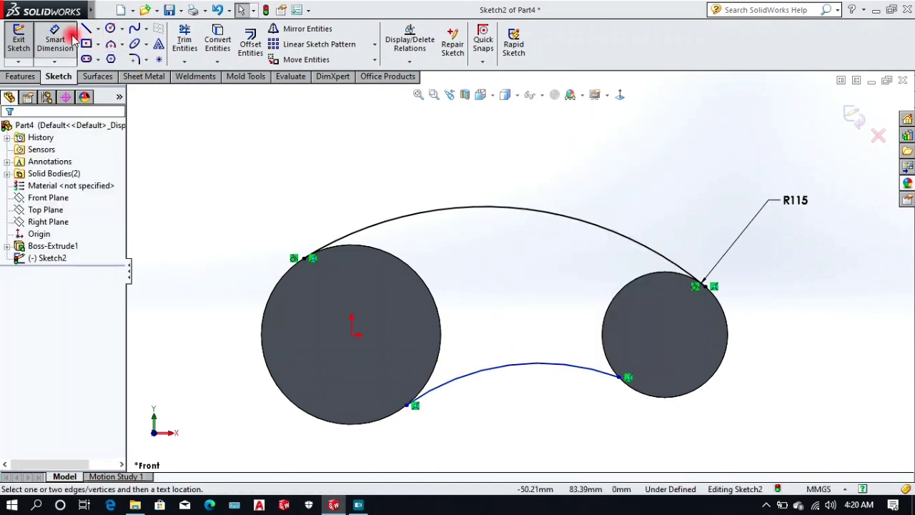
pyautogui.click(537, 368)
pyautogui.click(541, 408)
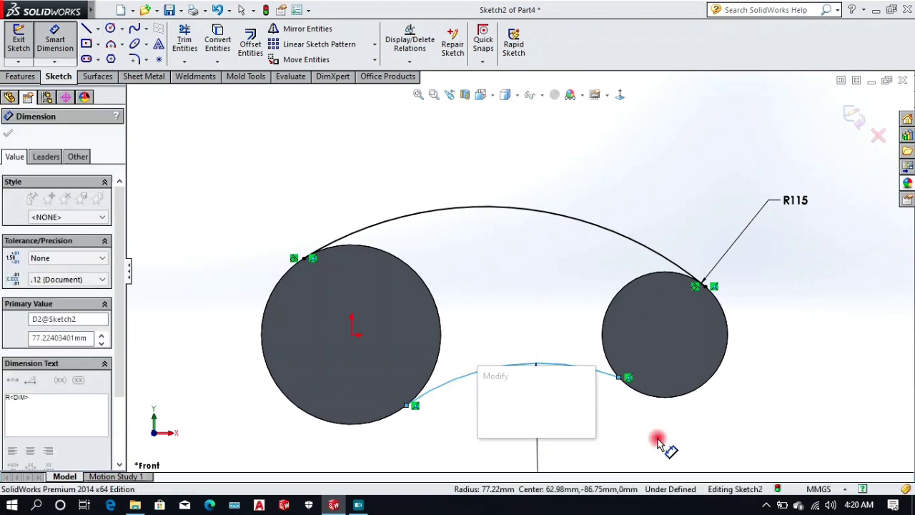
pyautogui.write('60')
pyautogui.press('Return')
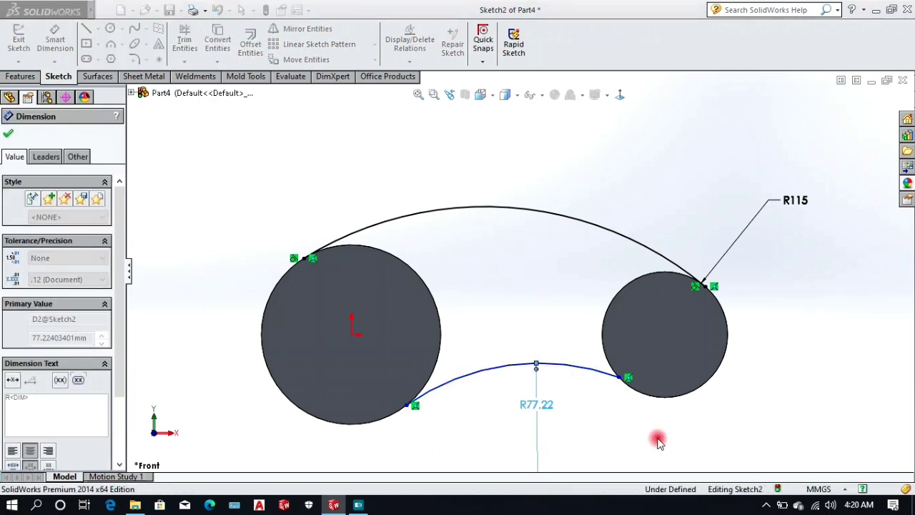
pyautogui.click(815, 343)
pyautogui.rightClick(805, 279)
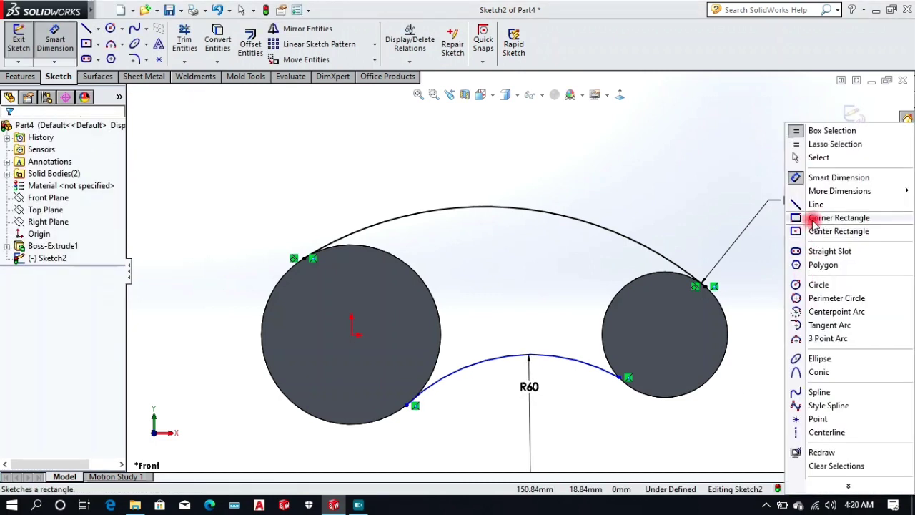
pyautogui.click(801, 160)
# - Add a Tangent relation between the R60 arc and the smaller disc's circular edge
pyautogui.scroll(-3, 619, 402)
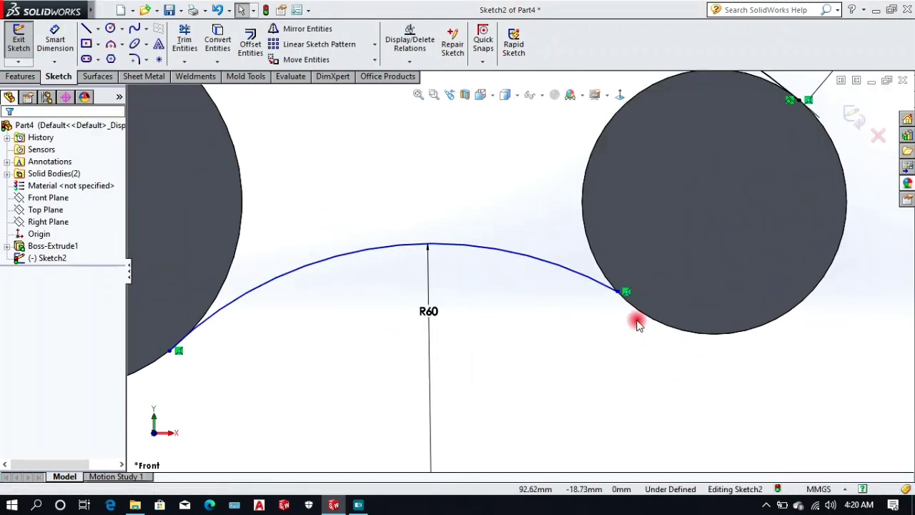
pyautogui.keyDown('ctrl'); pyautogui.click(593, 282); pyautogui.keyUp('ctrl')
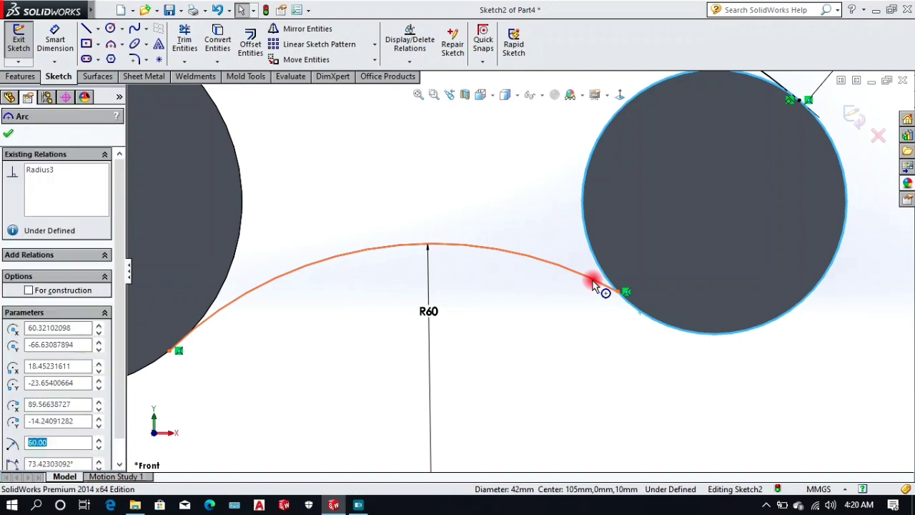
pyautogui.click(39, 366)
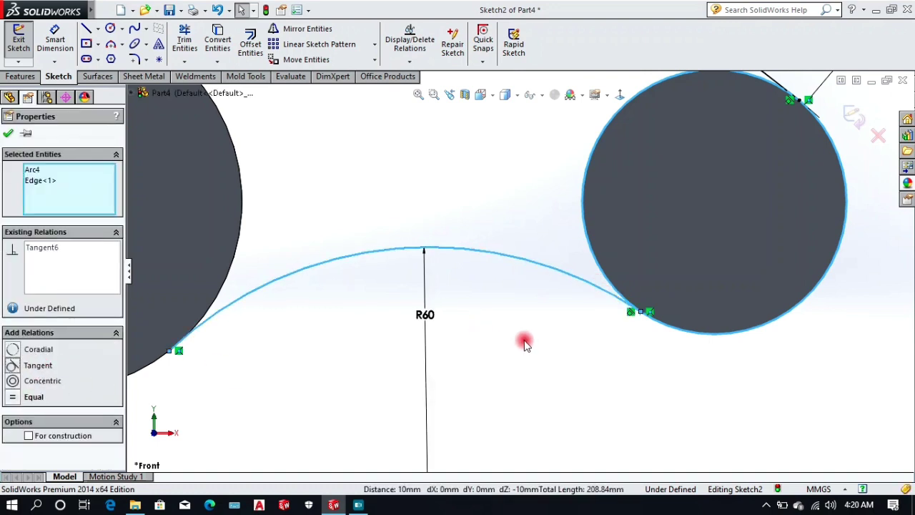
pyautogui.click(340, 342)
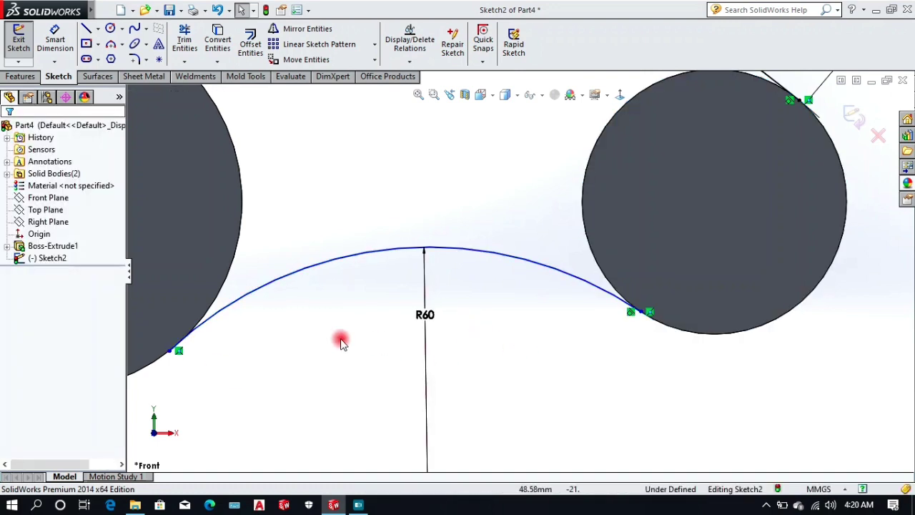
# - Add a Tangent relation between the R60 arc and the larger disc's circular edge
pyautogui.click(222, 318)
pyautogui.keyDown('ctrl'); pyautogui.click(215, 303); pyautogui.keyUp('ctrl')
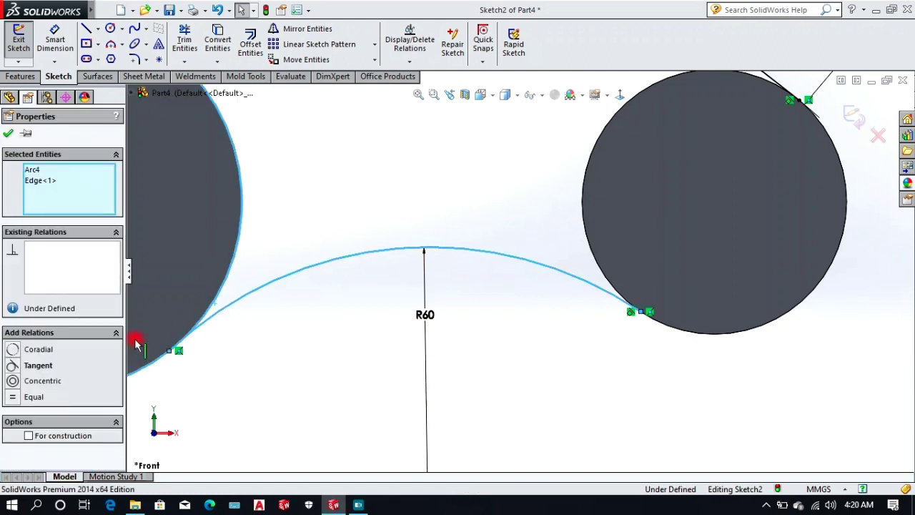
pyautogui.click(36, 365)
pyautogui.click(334, 337)
pyautogui.press('f')
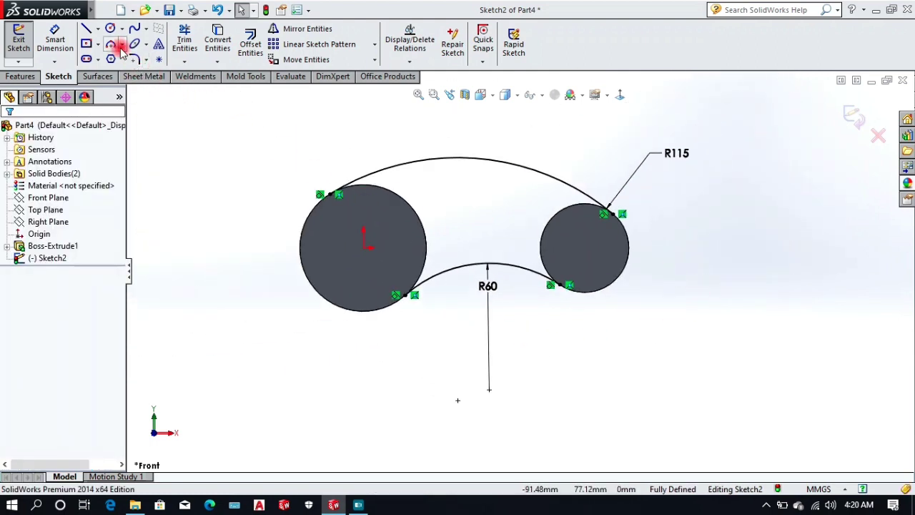
# - Convert the circular edges of both discs into sketch entities with Convert Entities
pyautogui.click(218, 40)
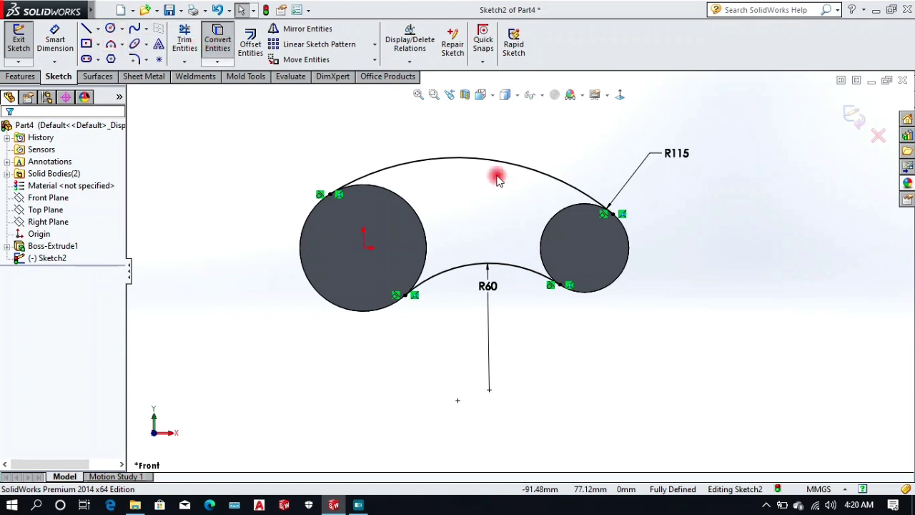
pyautogui.scroll(-5, 572, 209)
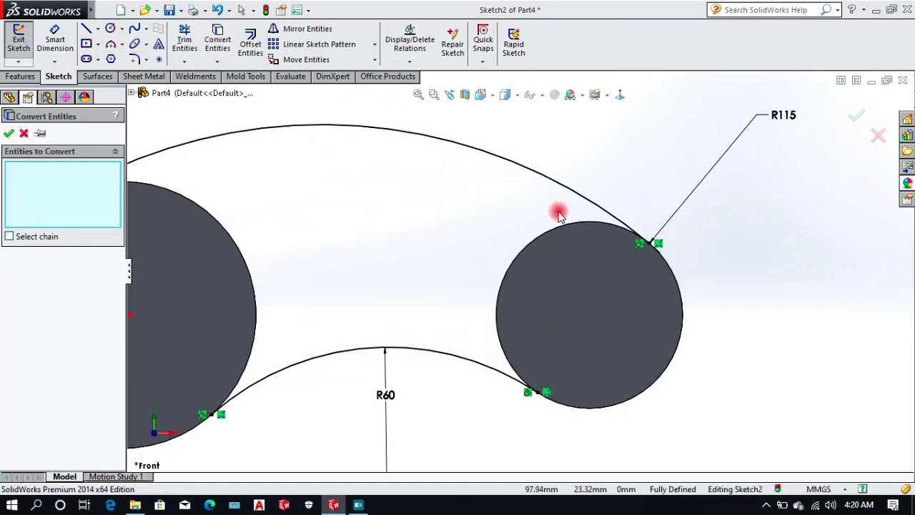
pyautogui.click(521, 259)
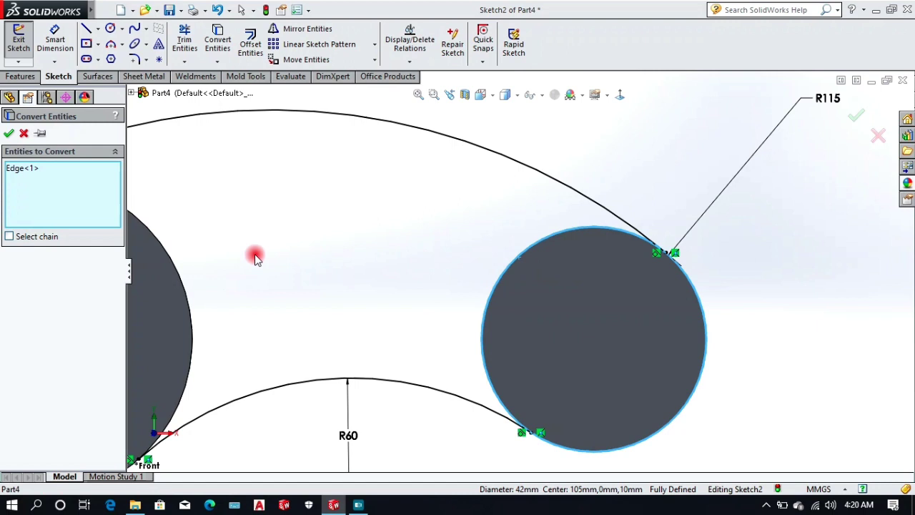
pyautogui.click(188, 301)
pyautogui.click(49, 187)
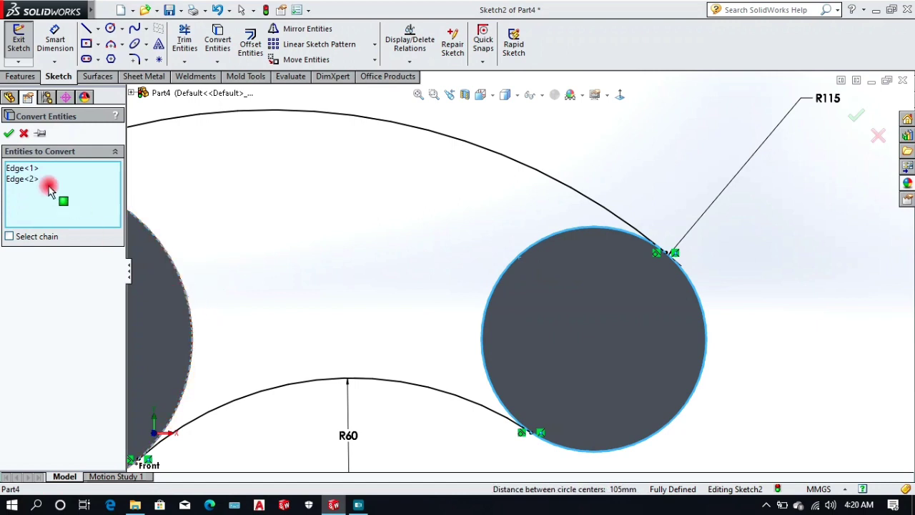
pyautogui.click(9, 136)
pyautogui.scroll(4, 389, 172)
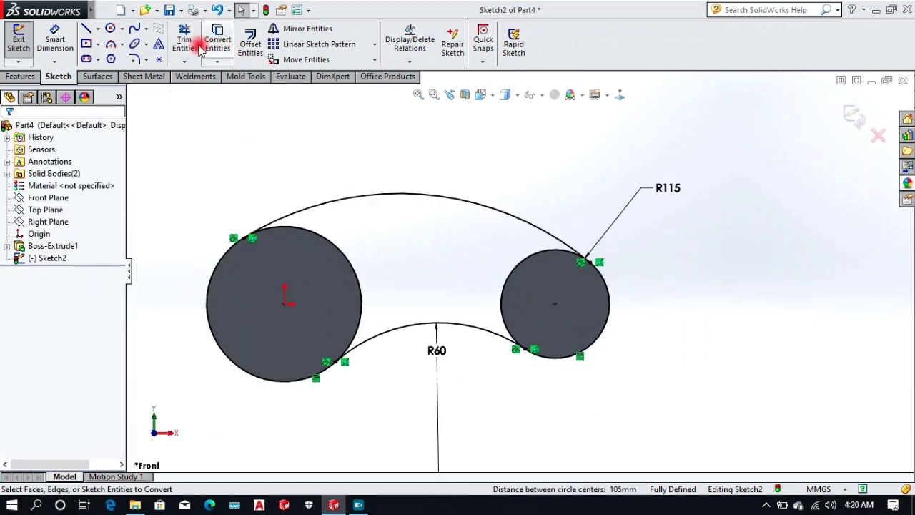
# - Trim away the outer portions of both converted disc circles and exit the sketch
pyautogui.click(187, 43)
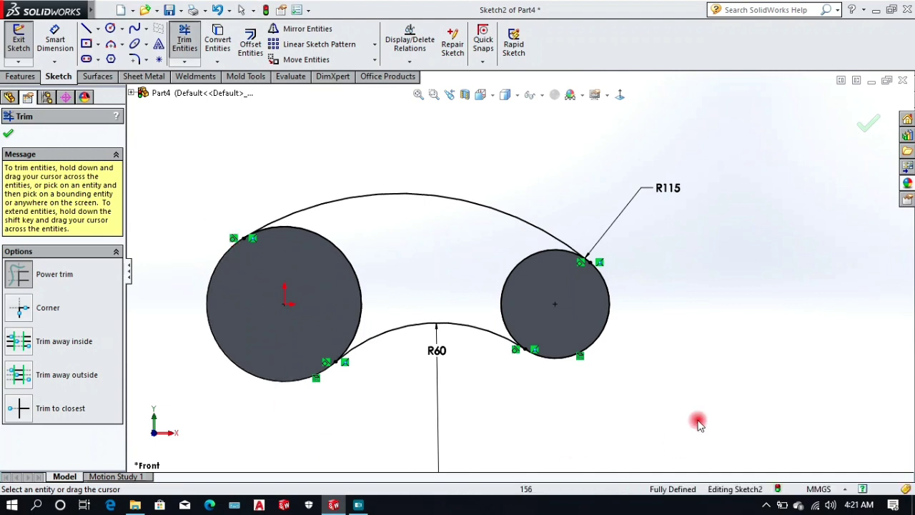
pyautogui.click(867, 132)
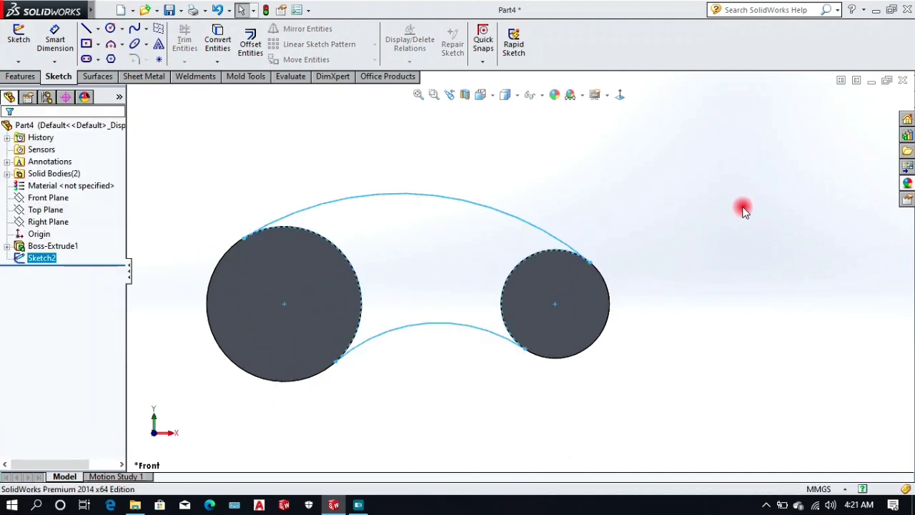
pyautogui.moveTo(742, 204)
pyautogui.mouseDown(button='middle')
pyautogui.moveTo(707, 317)
pyautogui.moveTo(663, 311)
pyautogui.mouseUp(button='middle')
pyautogui.click(466, 175)
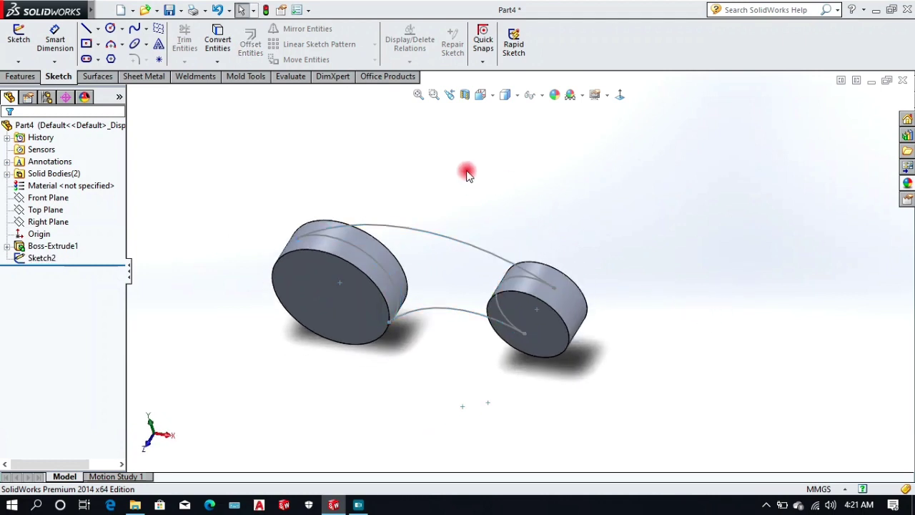
# - Extrude the enclosed profile between the two discs 10 mm as a Mid Plane boss with merged result
pyautogui.click(19, 77)
pyautogui.click(24, 43)
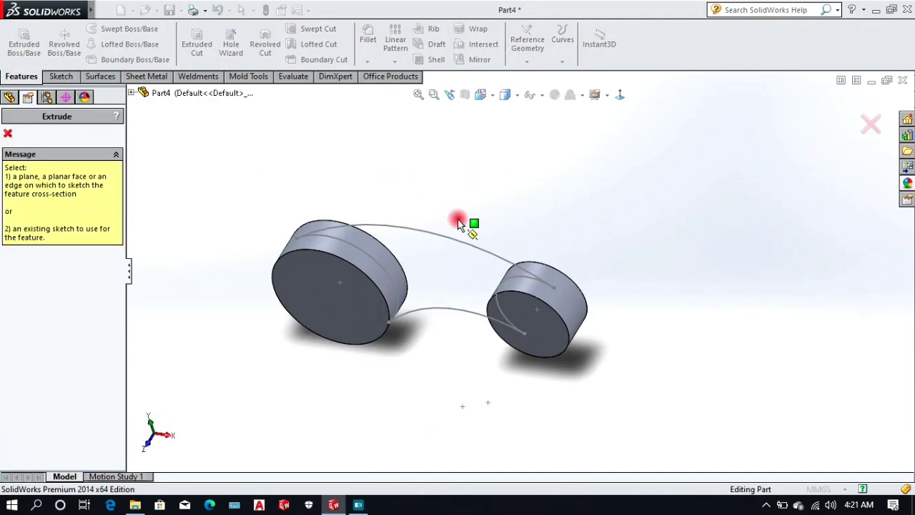
pyautogui.click(454, 242)
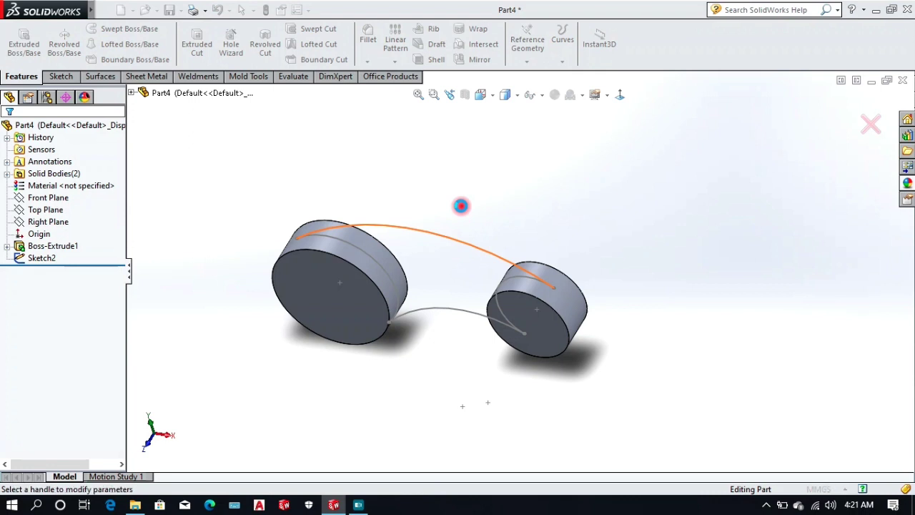
pyautogui.click(461, 206)
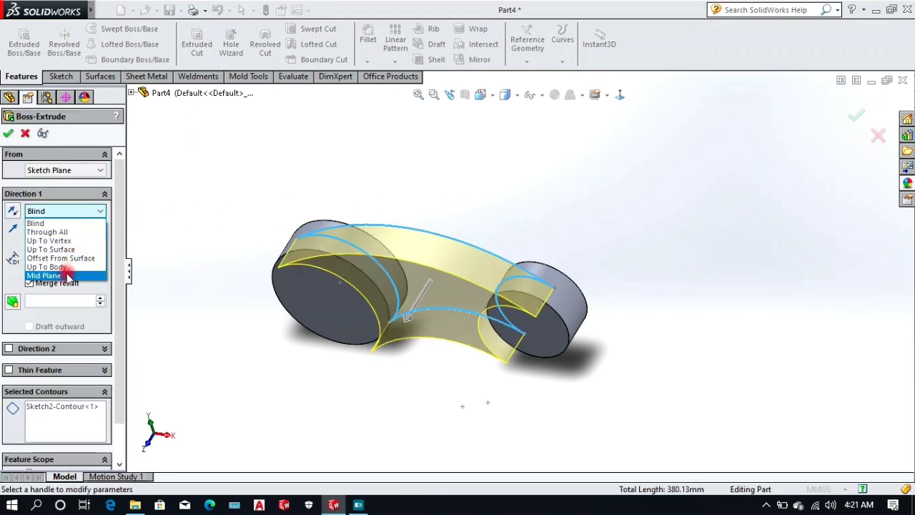
pyautogui.click(57, 274)
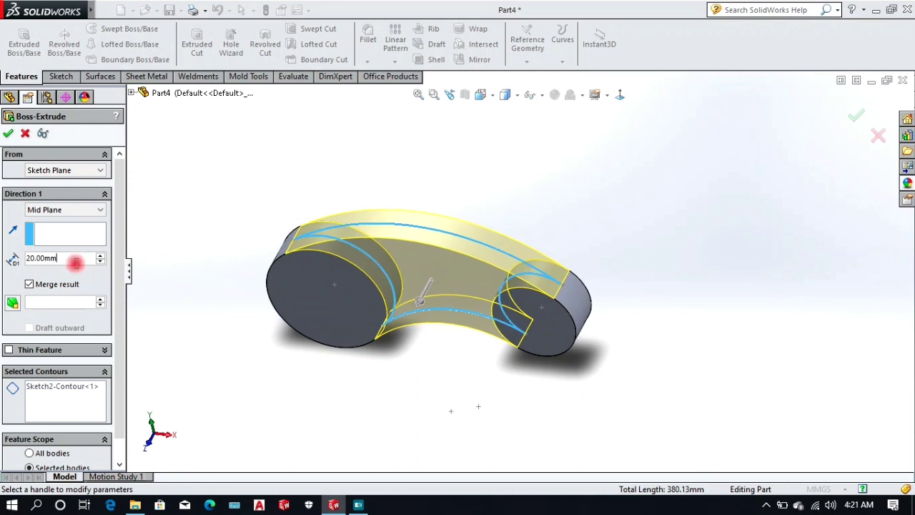
pyautogui.write('10')
pyautogui.click(75, 264)
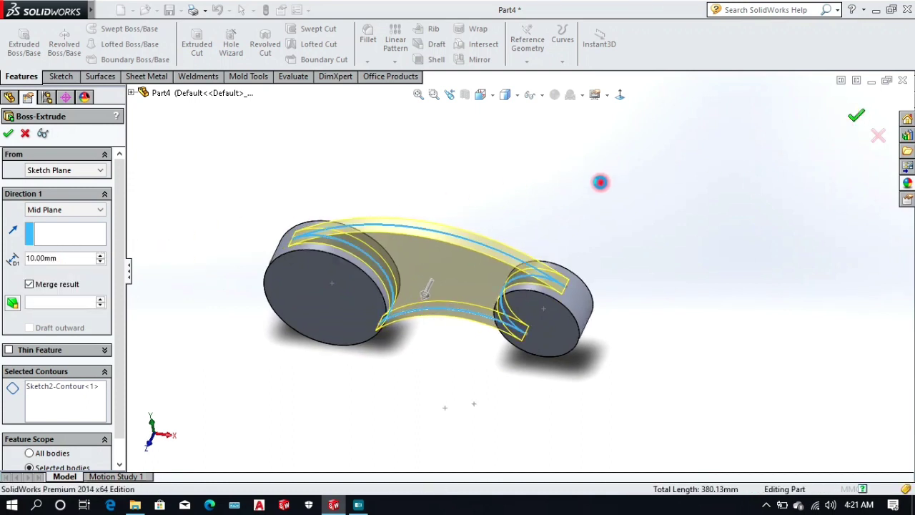
pyautogui.press('Return')
# - Start a sketch on the Front Plane and offset the link's upper arc edge inward by 8 mm
pyautogui.moveTo(587, 210); pyautogui.dragTo(504, 186, button='middle')
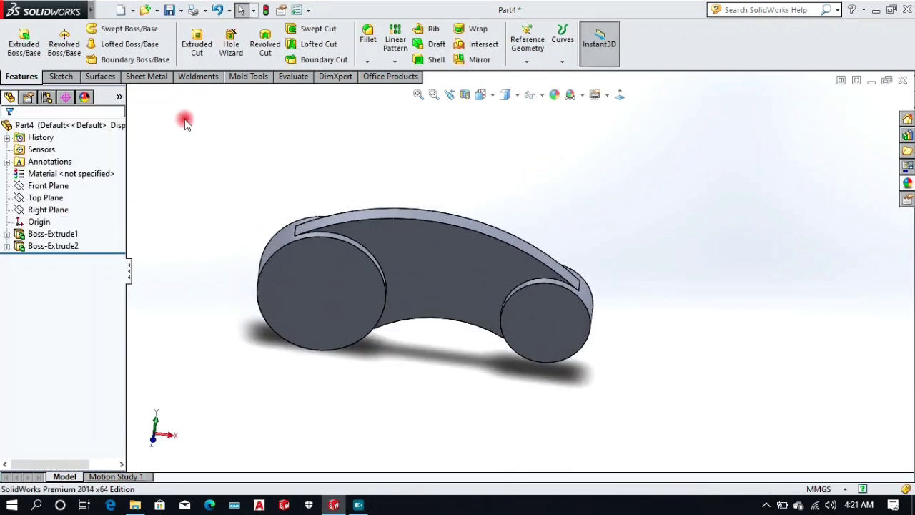
pyautogui.click(49, 198)
pyautogui.click(48, 186)
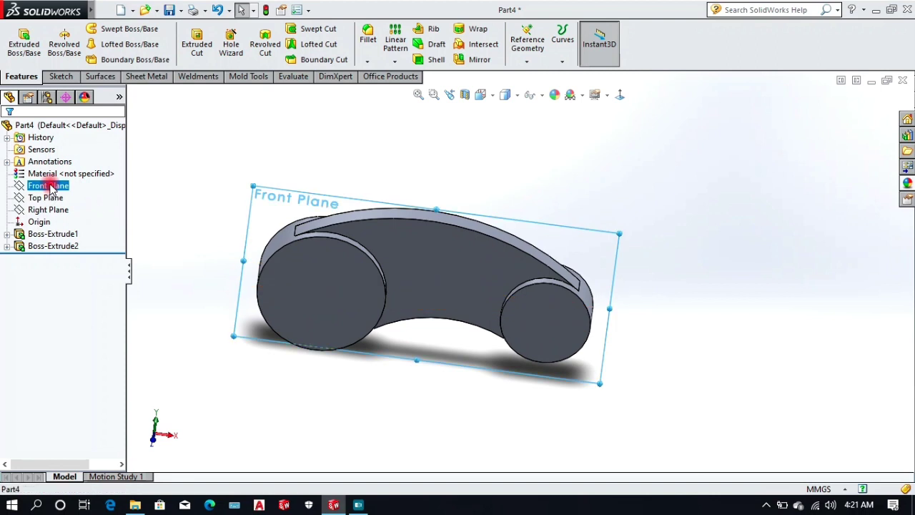
pyautogui.click(62, 163)
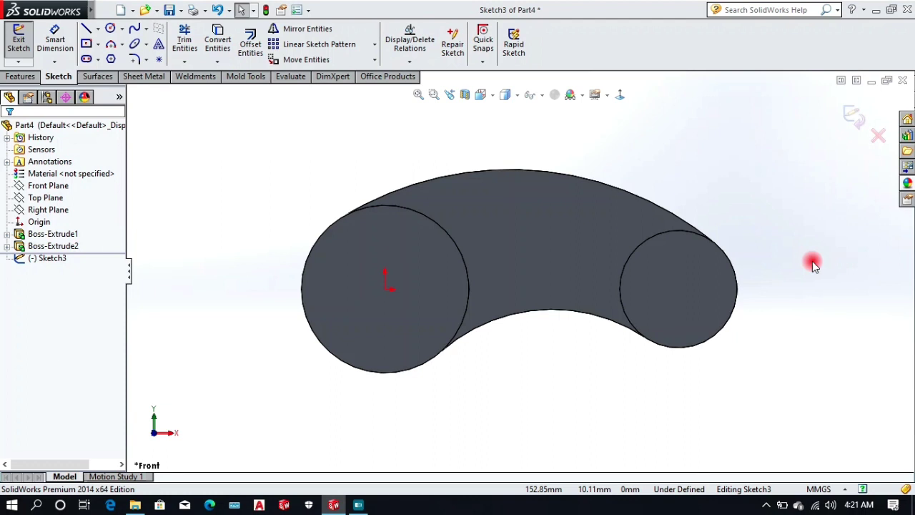
pyautogui.click(254, 60)
pyautogui.click(576, 179)
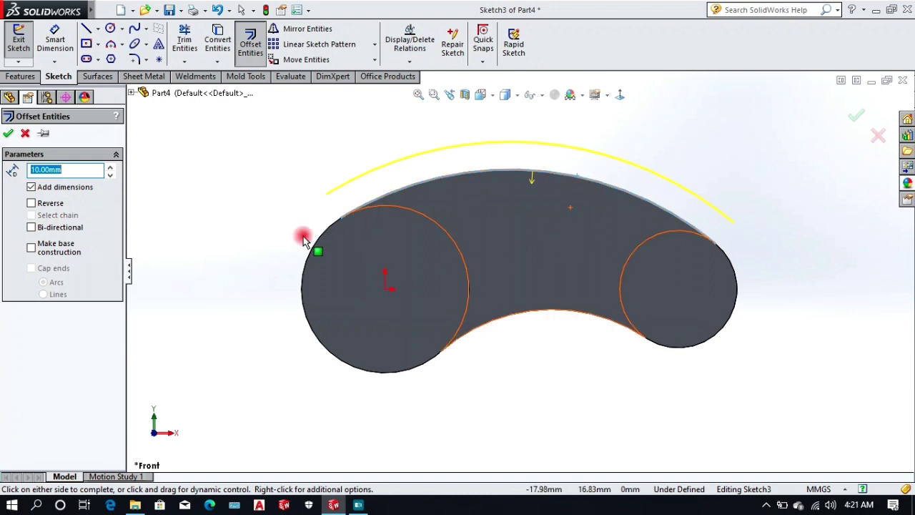
pyautogui.click(45, 205)
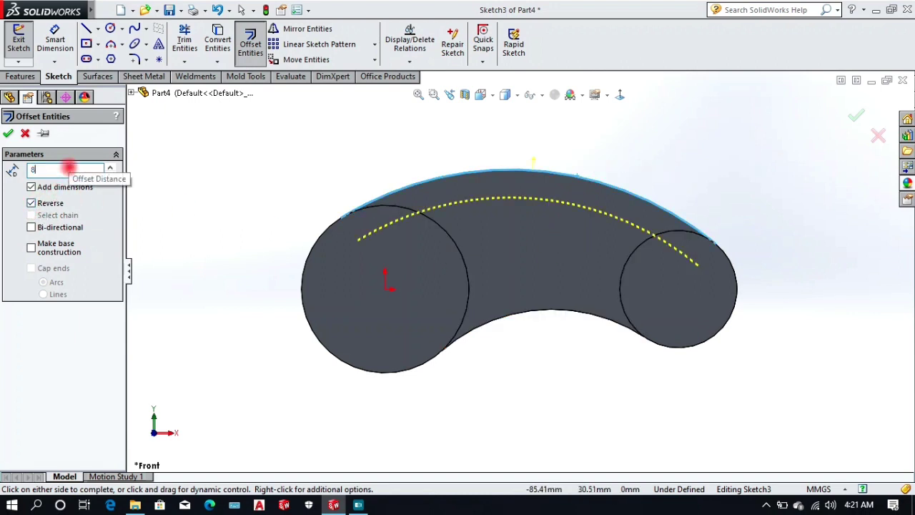
pyautogui.click(9, 133)
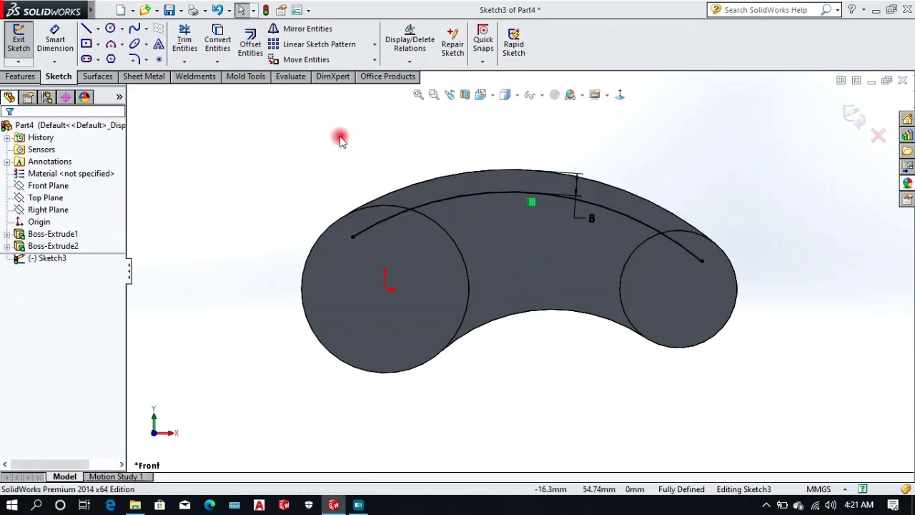
# - Offset the link's lower arc edge inward by 8 mm
pyautogui.click(250, 43)
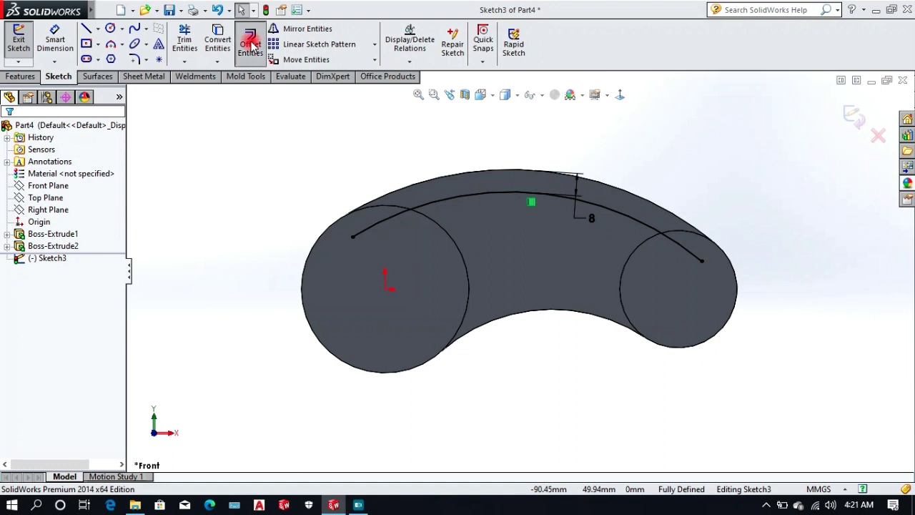
pyautogui.click(551, 311)
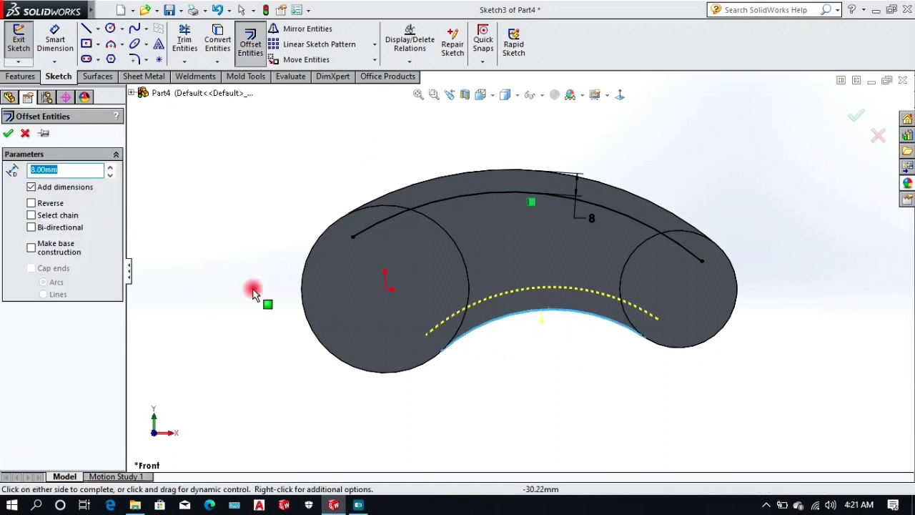
pyautogui.click(10, 135)
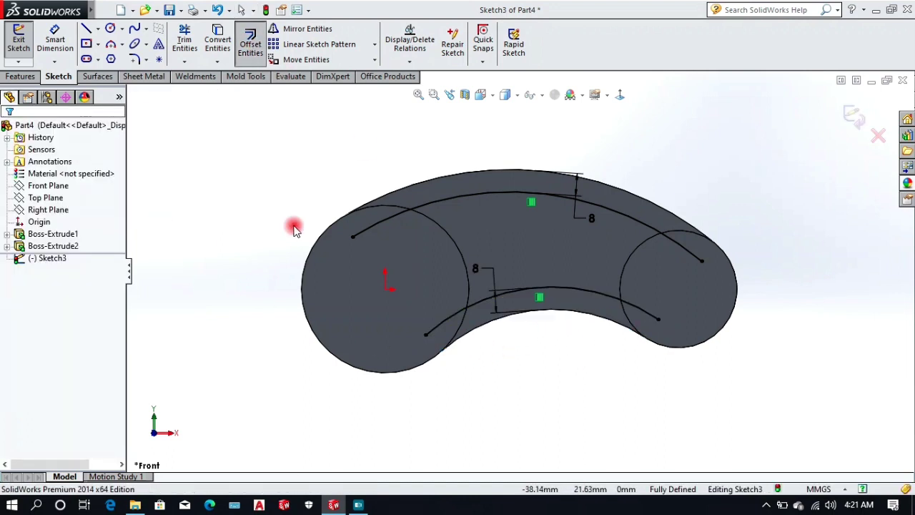
# - Convert the larger disc's inner arc edge and the smaller disc's circular edge into sketch entities
pyautogui.click(222, 48)
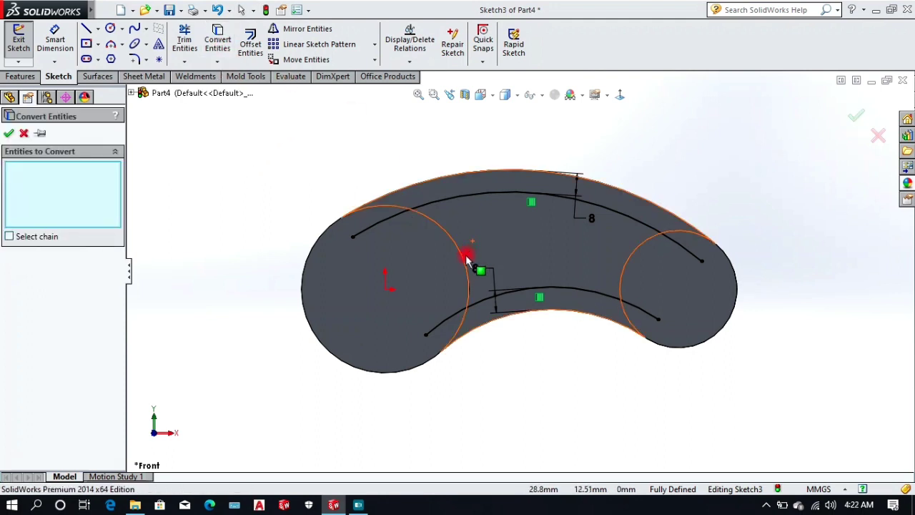
pyautogui.click(465, 263)
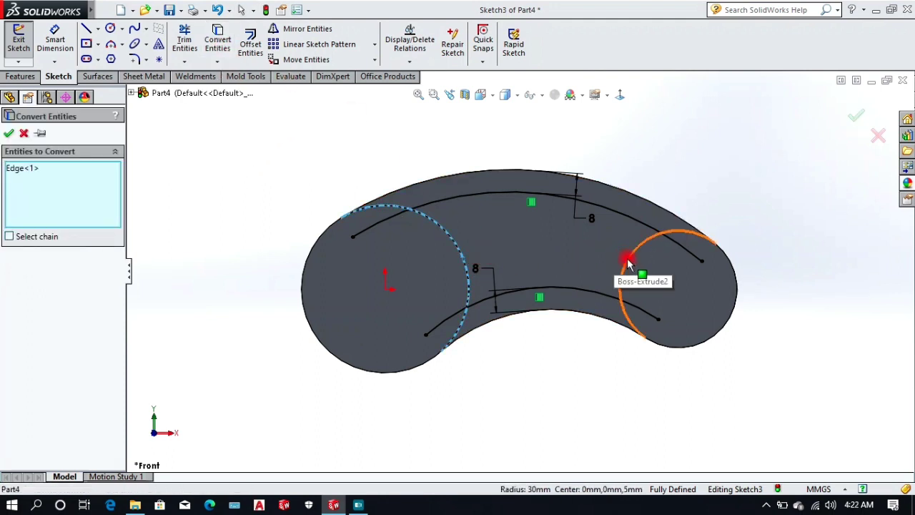
pyautogui.click(625, 263)
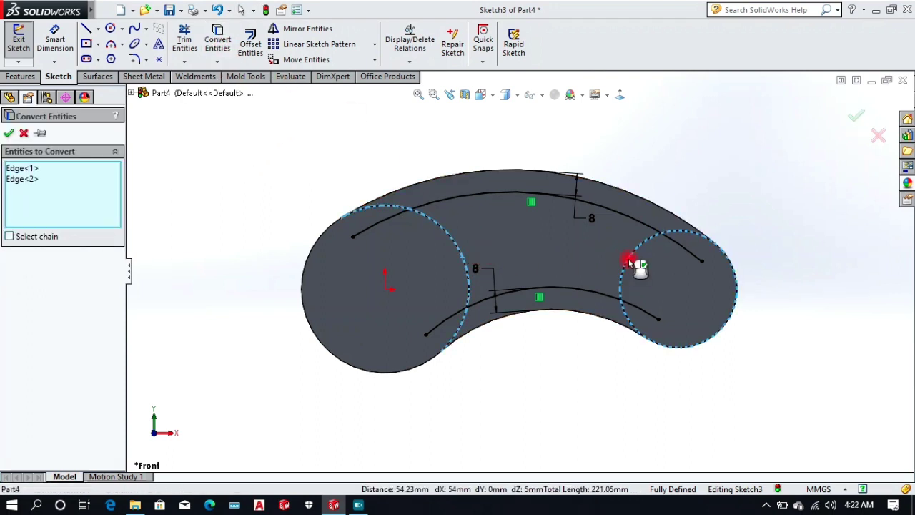
pyautogui.click(10, 134)
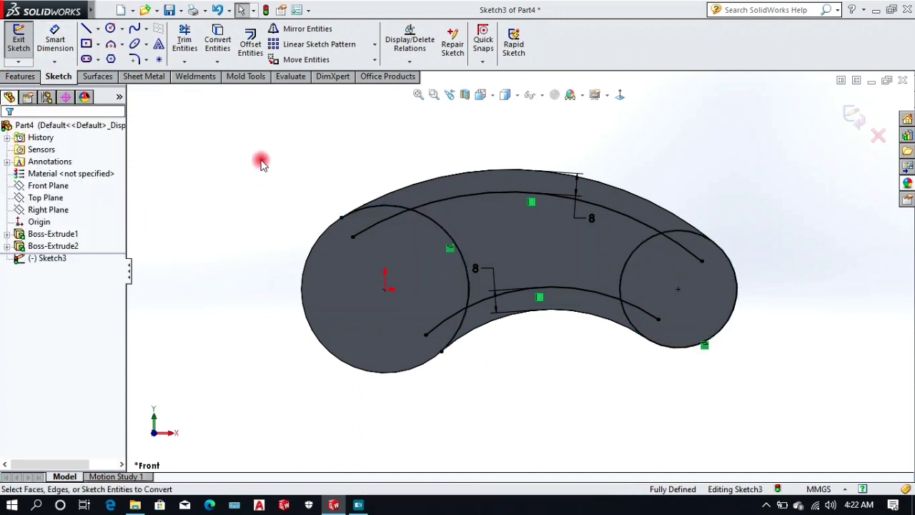
# - Try a 10 mm sketch fillet between the upper offset arc and the larger disc's converted arc
pyautogui.scroll(-2, 547, 198)
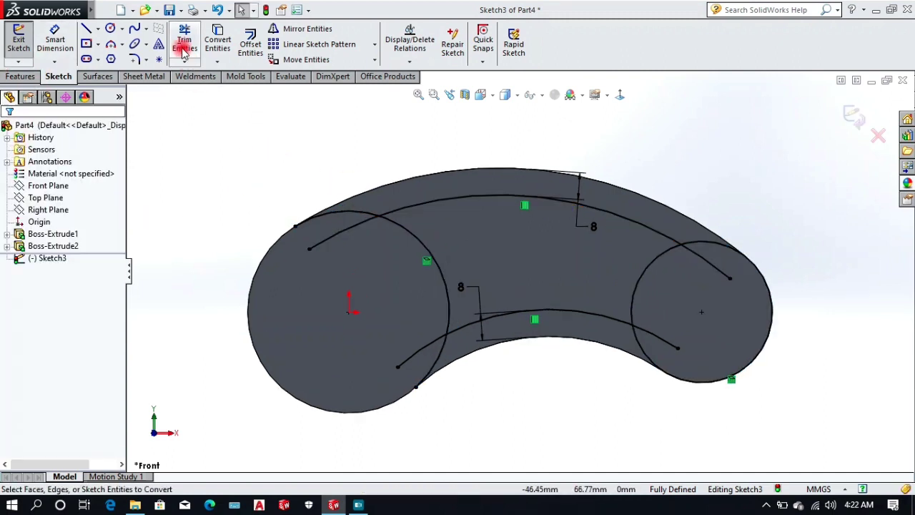
pyautogui.click(141, 59)
pyautogui.click(146, 74)
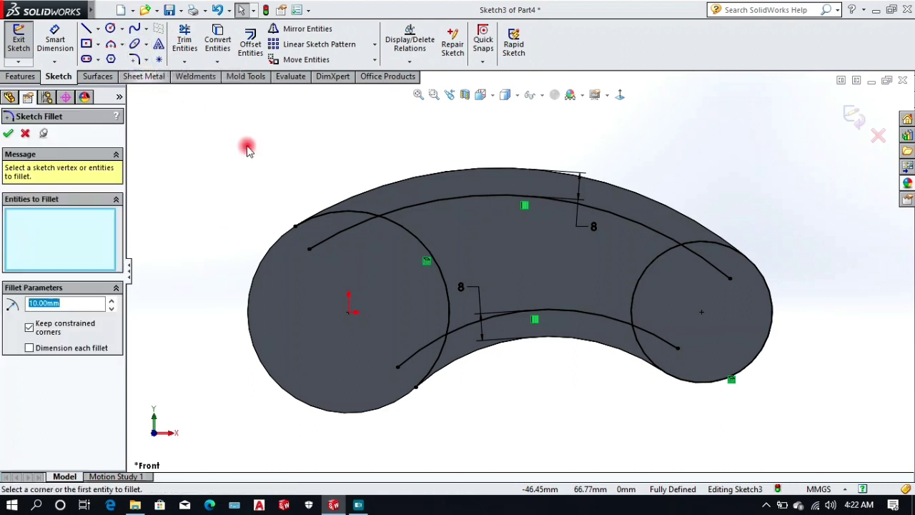
pyautogui.click(399, 218)
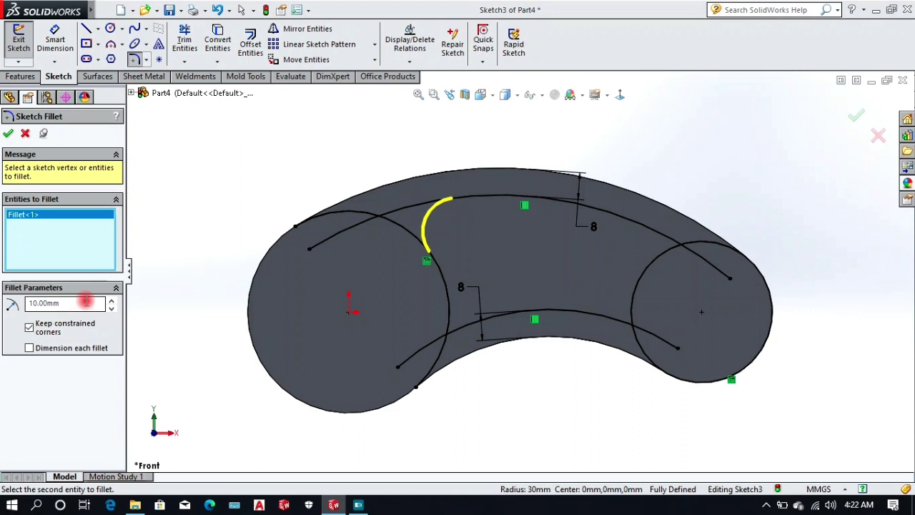
pyautogui.press('Return')
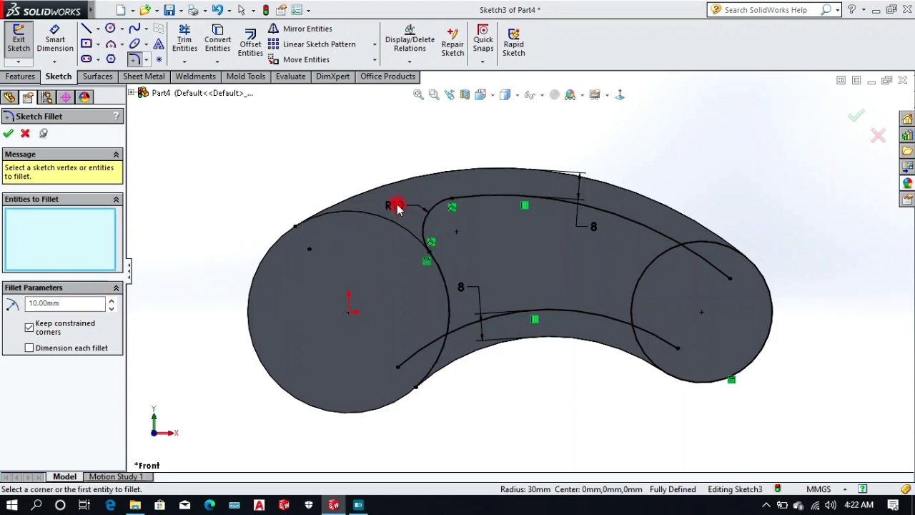
pyautogui.click(25, 134)
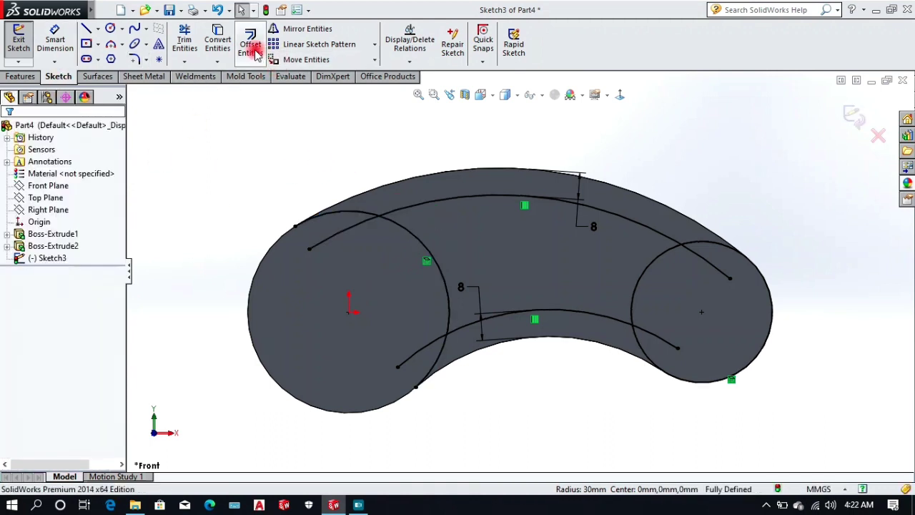
# - Add an 8 mm sketch fillet between the upper offset arc and the larger disc's converted arc
pyautogui.click(135, 59)
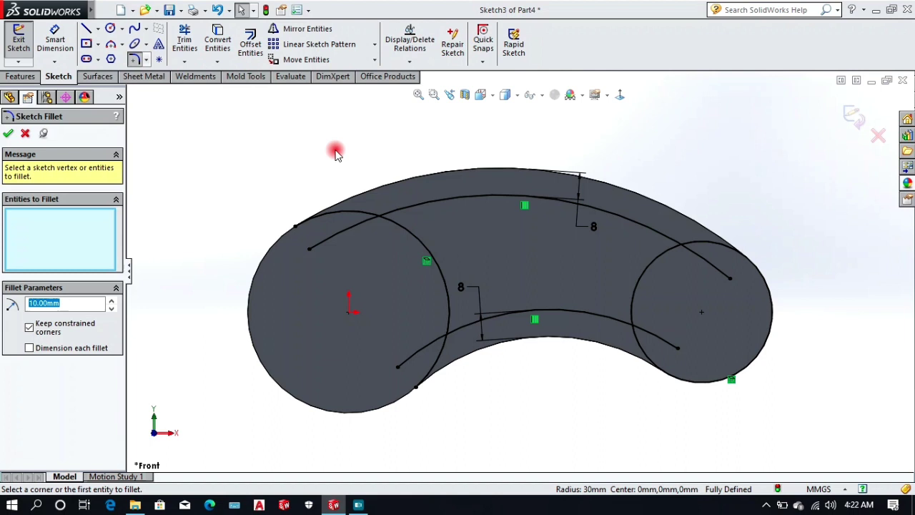
pyautogui.click(392, 213)
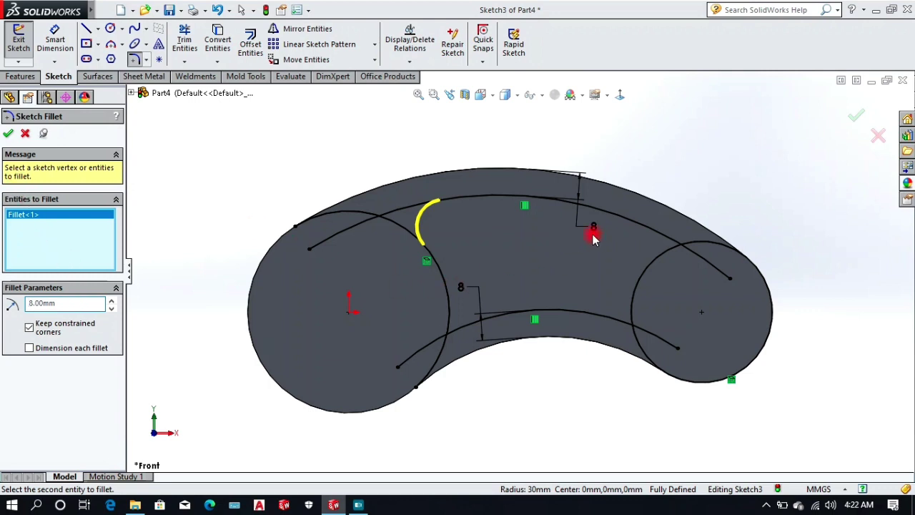
pyautogui.click(648, 230)
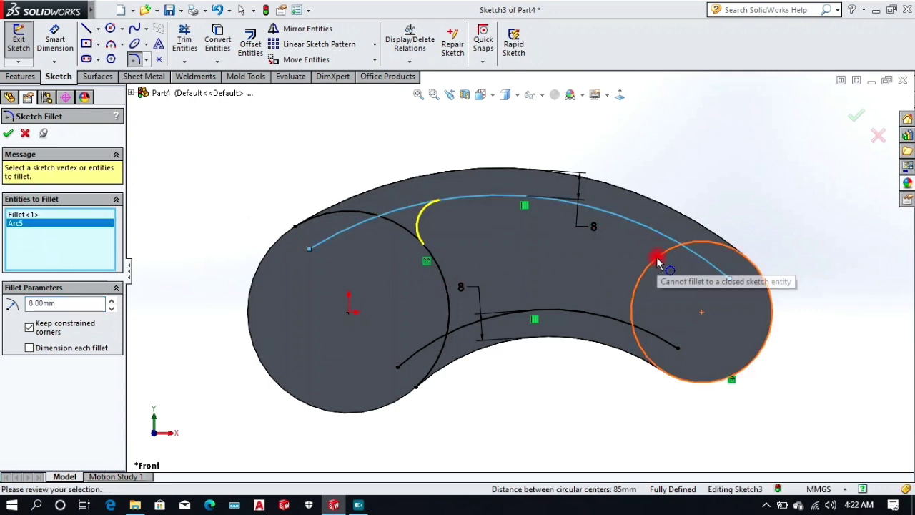
pyautogui.click(8, 134)
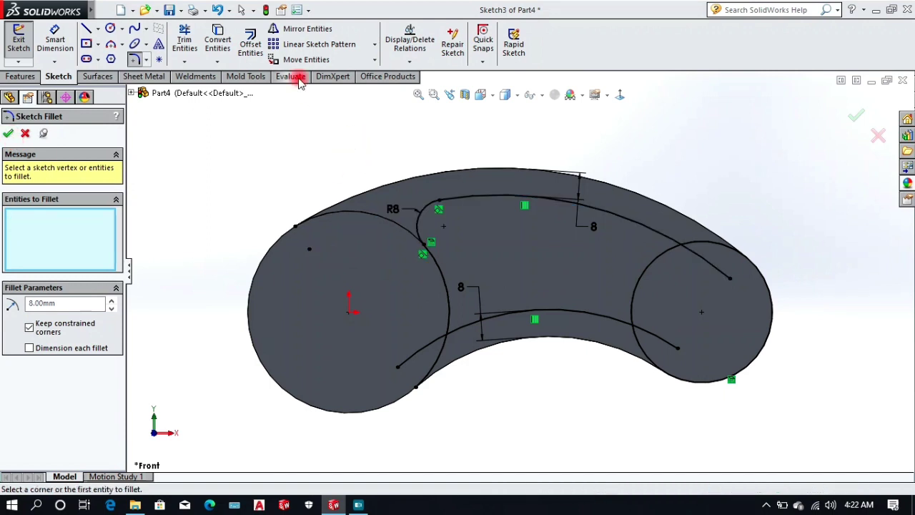
pyautogui.click(134, 62)
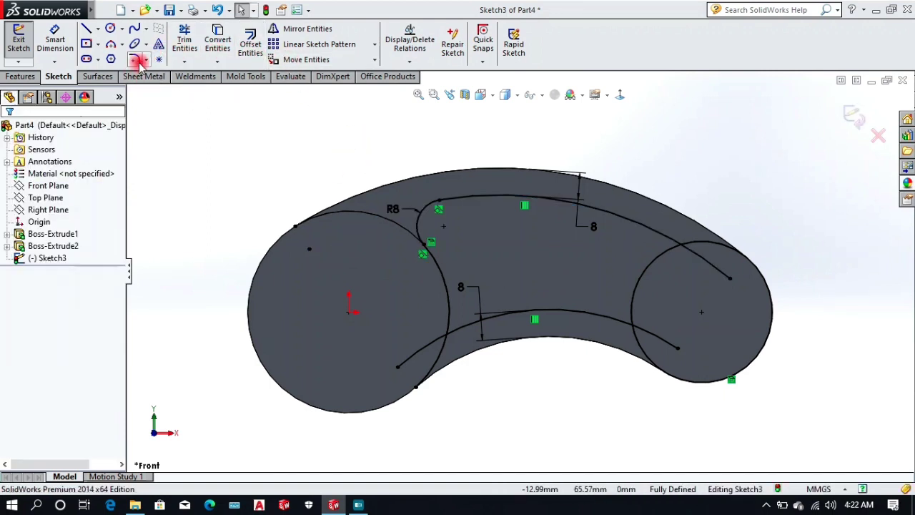
# - Add an 8 mm sketch fillet between the larger disc's converted arc and the lower offset arc
pyautogui.click(134, 62)
pyautogui.click(451, 308)
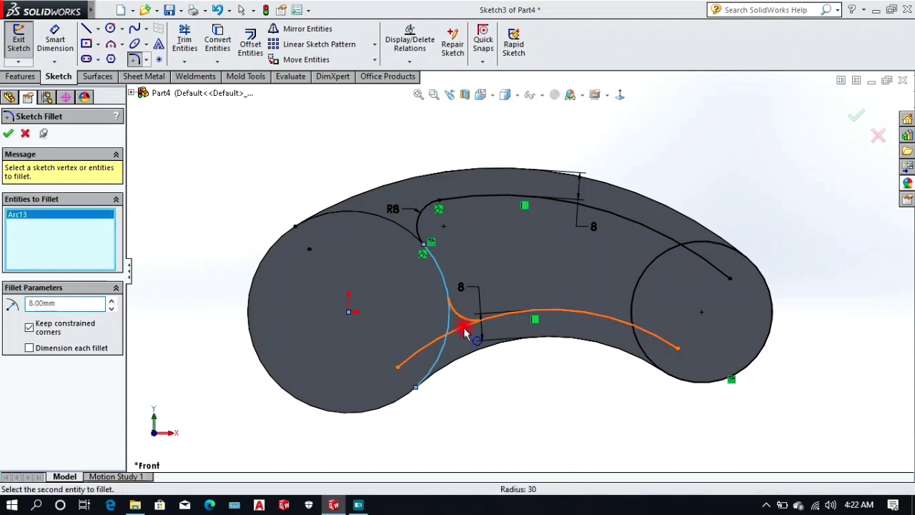
pyautogui.click(9, 135)
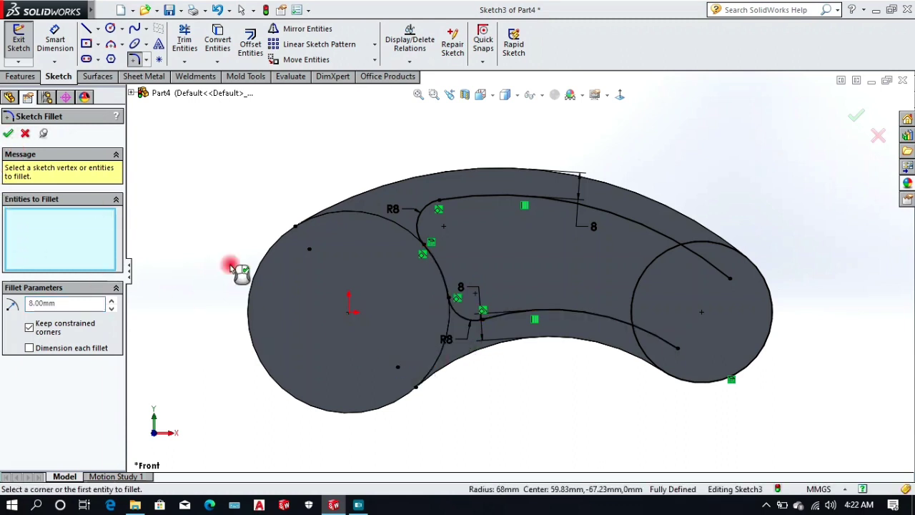
pyautogui.click(614, 325)
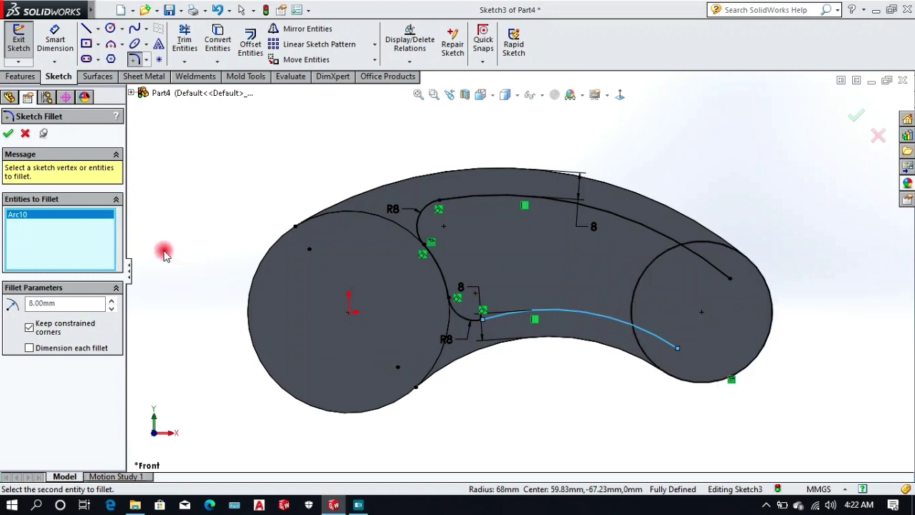
pyautogui.click(8, 136)
pyautogui.click(138, 62)
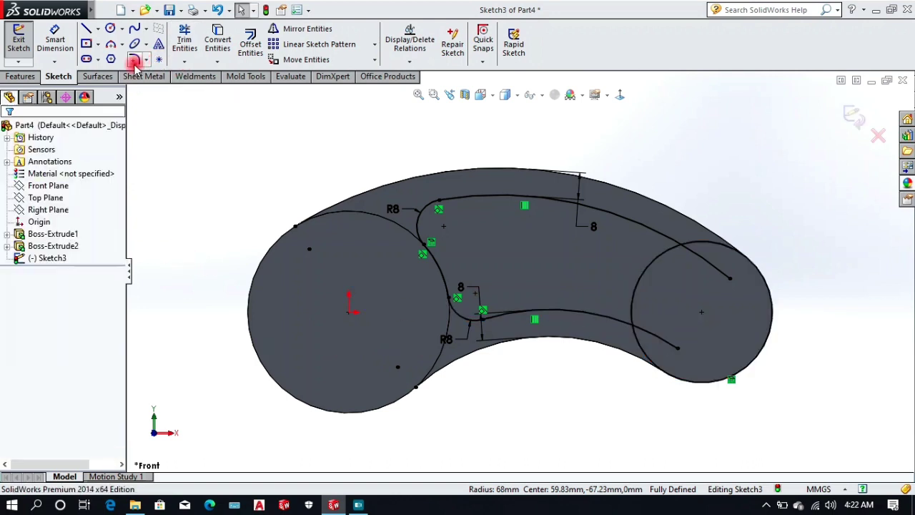
pyautogui.click(138, 63)
pyautogui.click(649, 228)
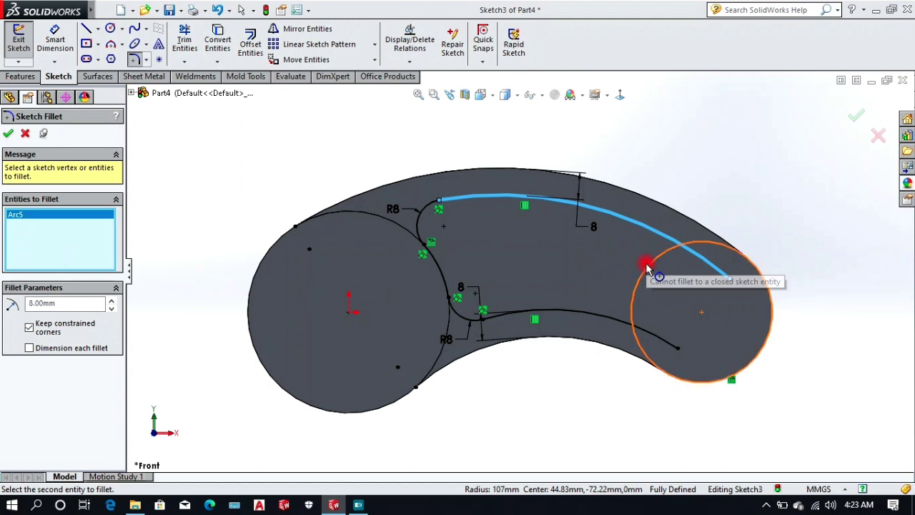
pyautogui.click(26, 132)
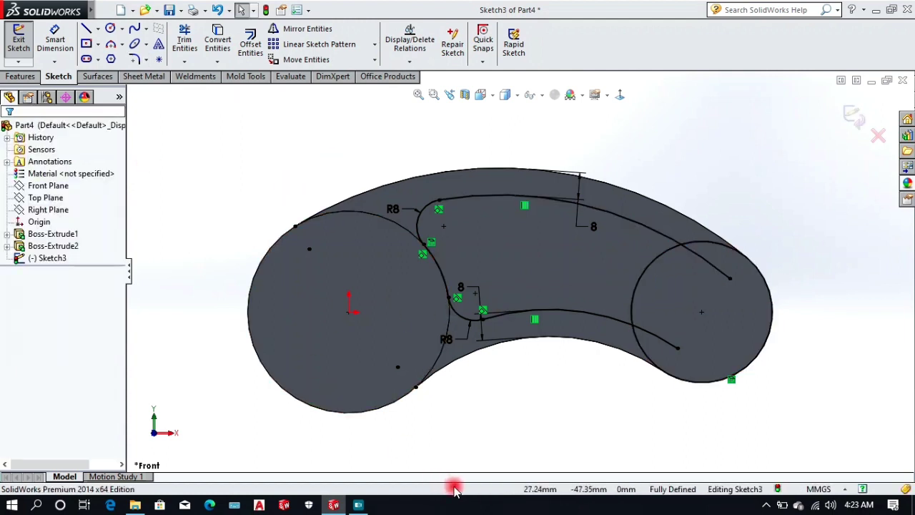
# - Trim the offset arcs' ends inside the smaller disc and the converted circle's outer portion, leaving a closed inset profile
pyautogui.click(184, 40)
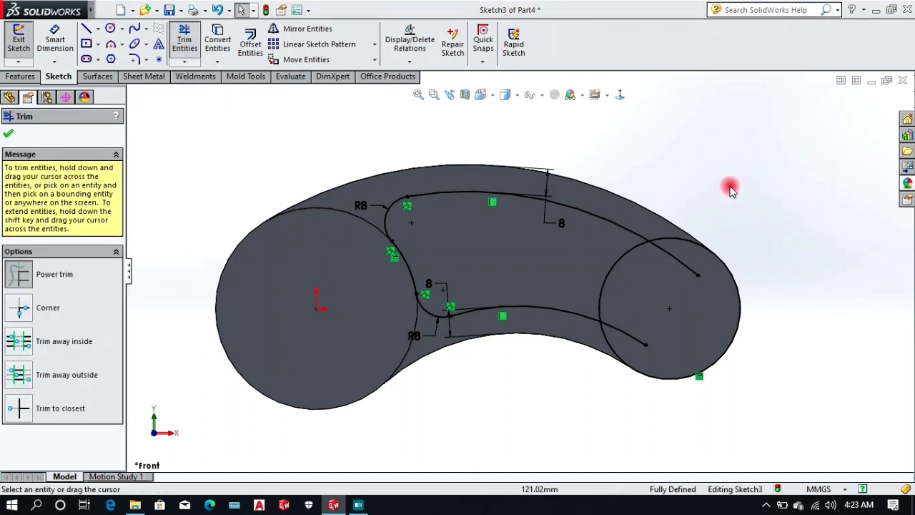
pyautogui.moveTo(731, 190)
pyautogui.mouseDown()
pyautogui.moveTo(736, 204)
pyautogui.moveTo(578, 376)
pyautogui.mouseUp()
pyautogui.rightClick(789, 169)
pyautogui.click(813, 175)
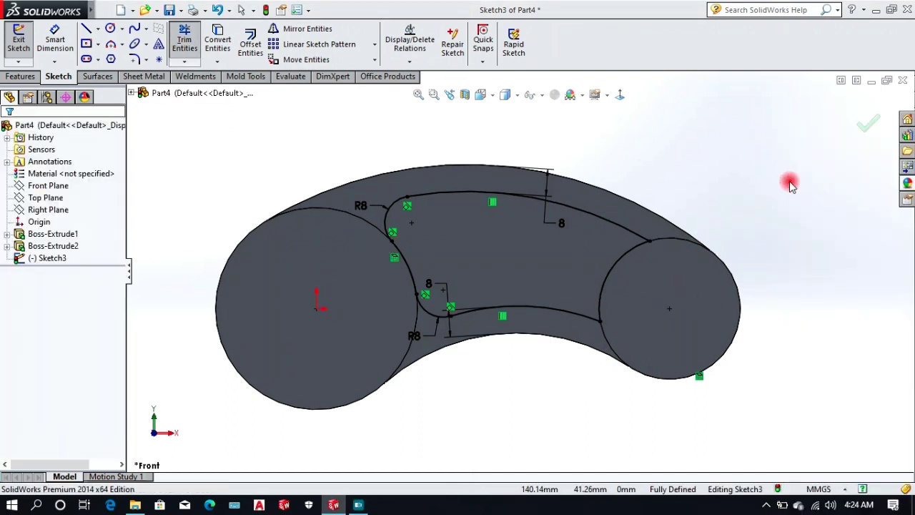
# - Add 8 mm sketch fillets between the smaller disc's converted arc and both offset arcs, and finish the sketch
pyautogui.click(137, 60)
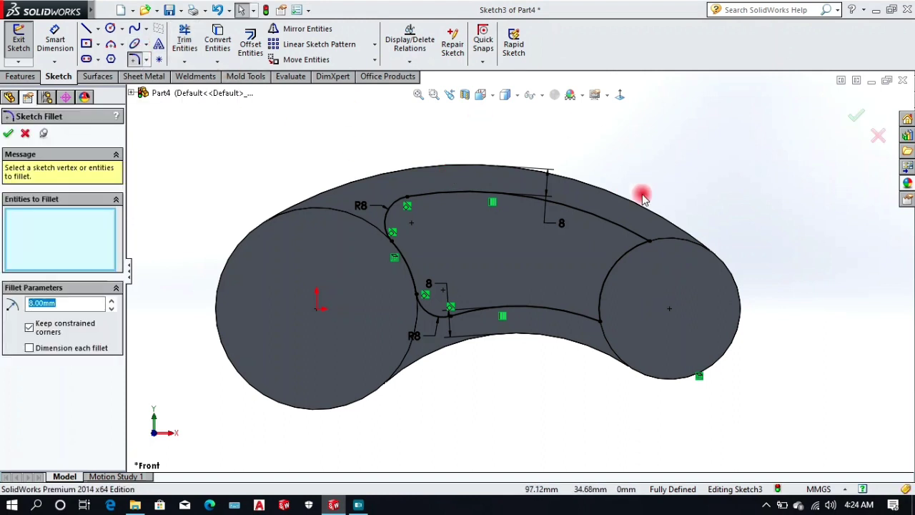
pyautogui.click(638, 233)
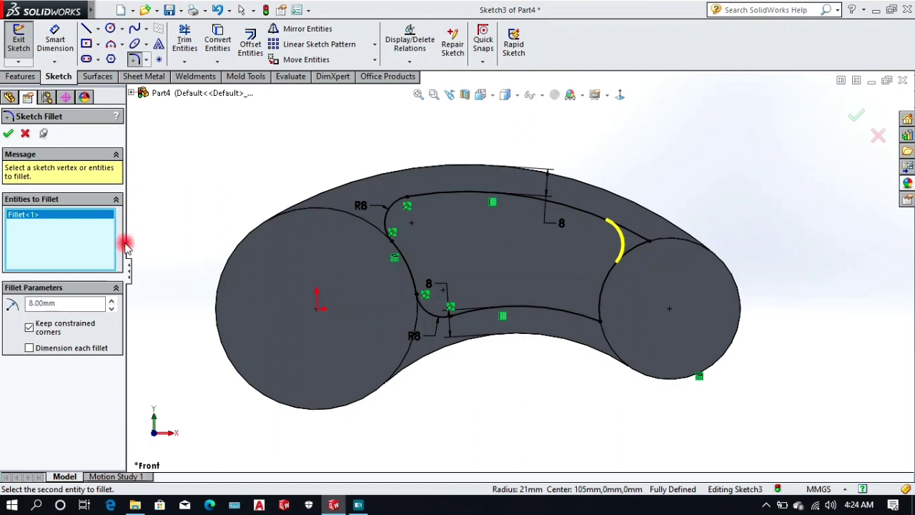
pyautogui.click(9, 135)
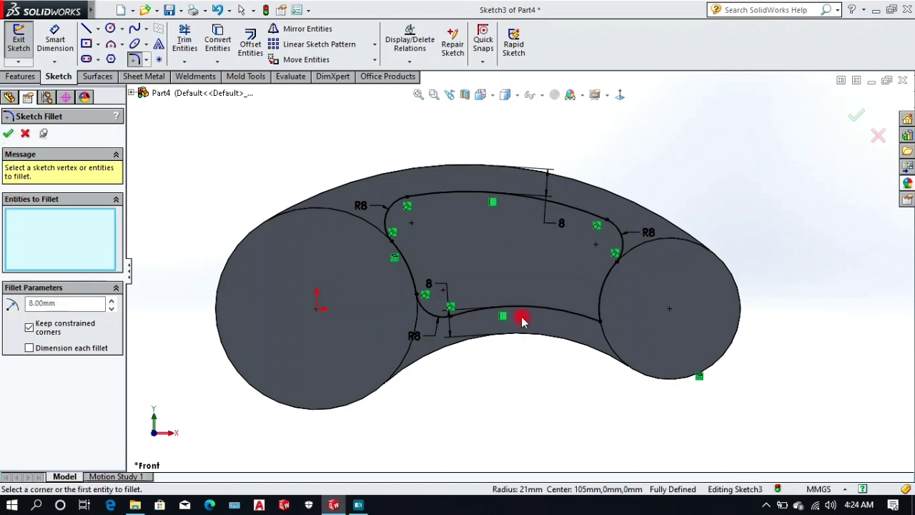
pyautogui.click(584, 319)
pyautogui.click(608, 301)
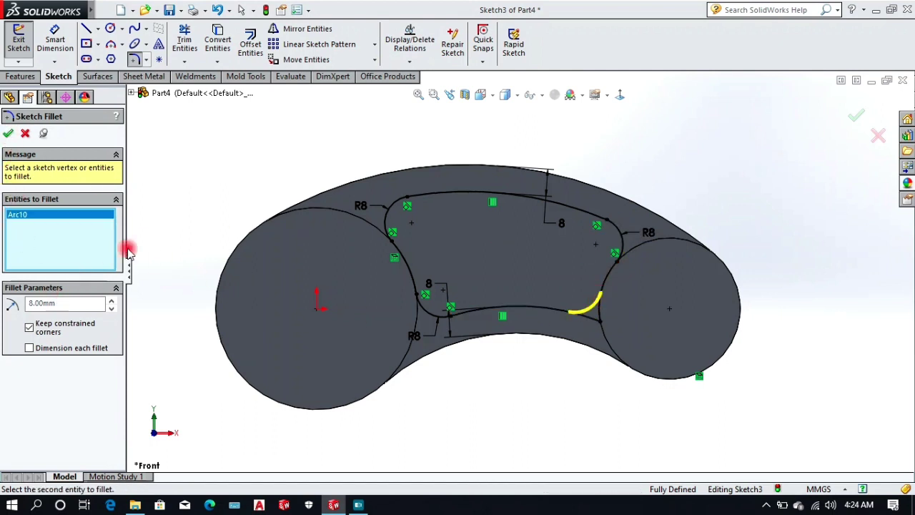
pyautogui.click(9, 135)
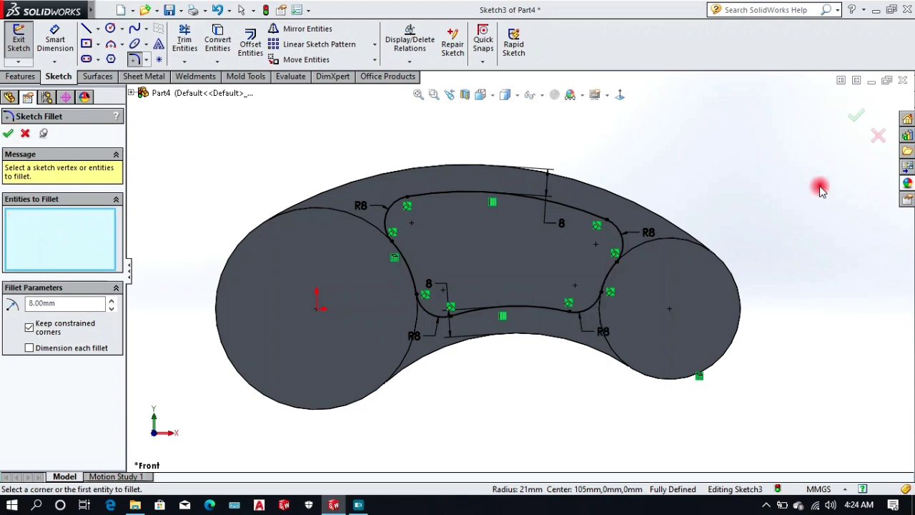
pyautogui.click(856, 115)
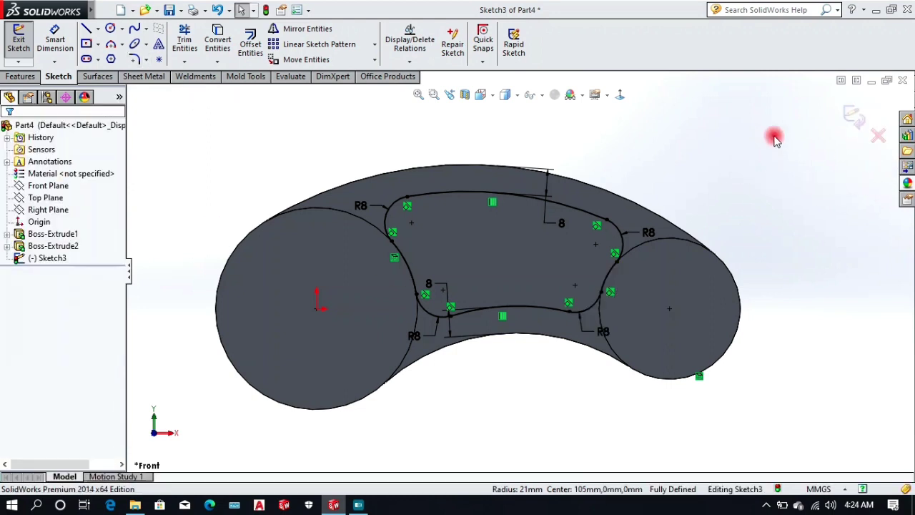
pyautogui.click(856, 115)
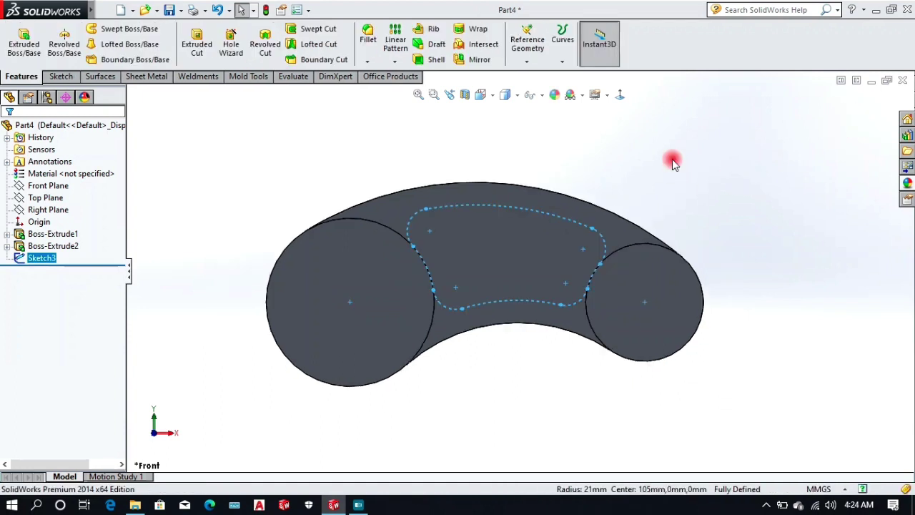
# - Cut-extrude the inset profile through the web using the Mid Plane end condition with a 40 mm depth
pyautogui.moveTo(672, 157); pyautogui.dragTo(605, 228, button='middle')
pyautogui.click(197, 44)
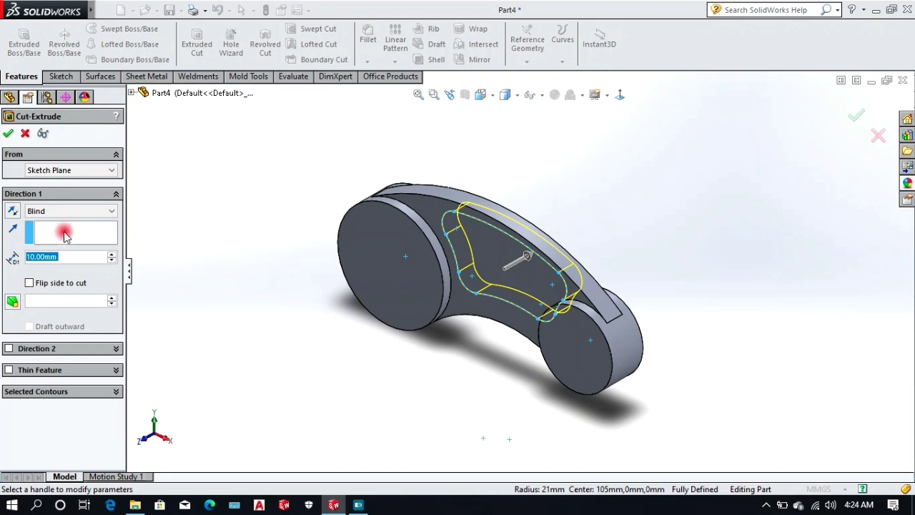
pyautogui.click(63, 209)
pyautogui.click(62, 292)
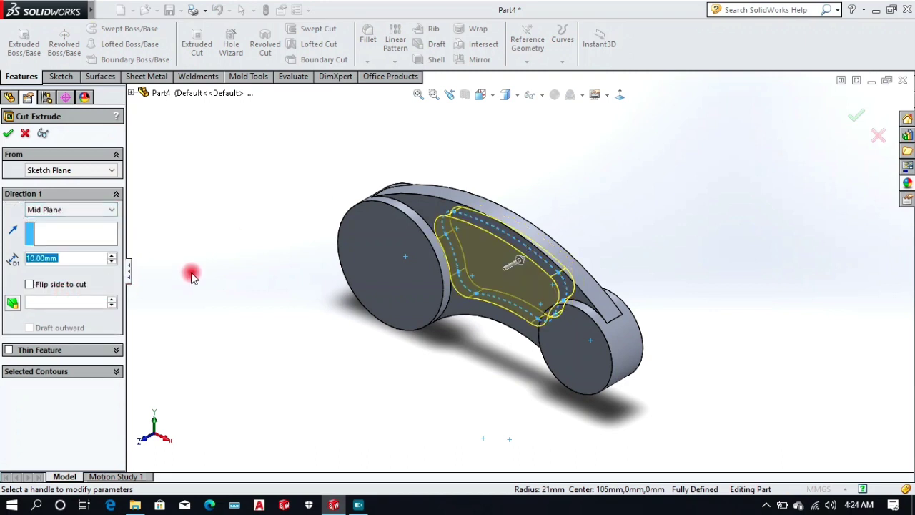
pyautogui.click(112, 256)
pyautogui.click(112, 256)
pyautogui.click(112, 256)
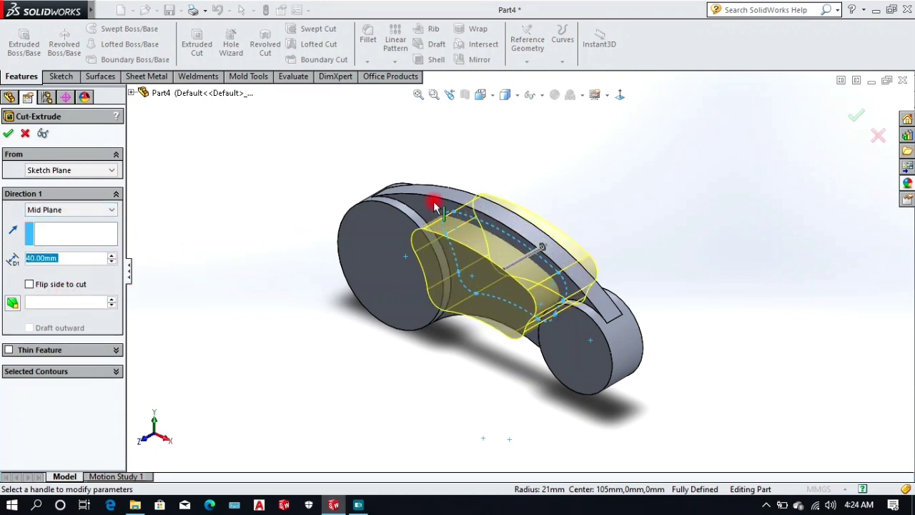
pyautogui.moveTo(435, 204); pyautogui.dragTo(447, 216, button='middle')
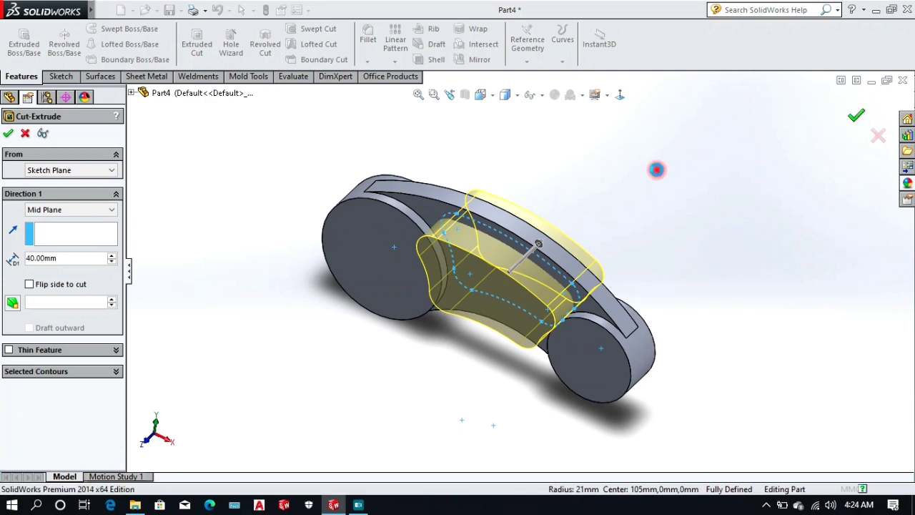
pyautogui.press('Return')
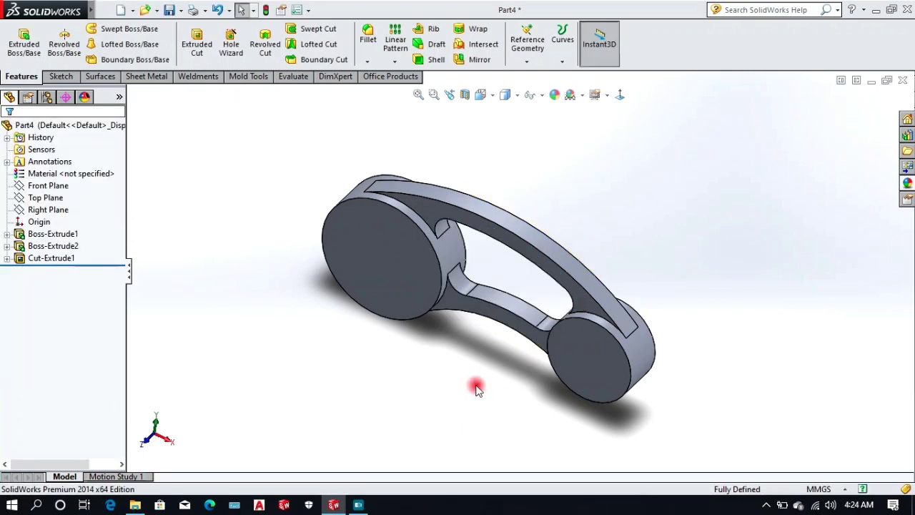
# - On the larger disc's front face, sketch concentric circles about 40 mm in diameter on the larger disc and 27 mm on the smaller
pyautogui.moveTo(476, 384); pyautogui.dragTo(512, 356, button='middle')
pyautogui.click(400, 306)
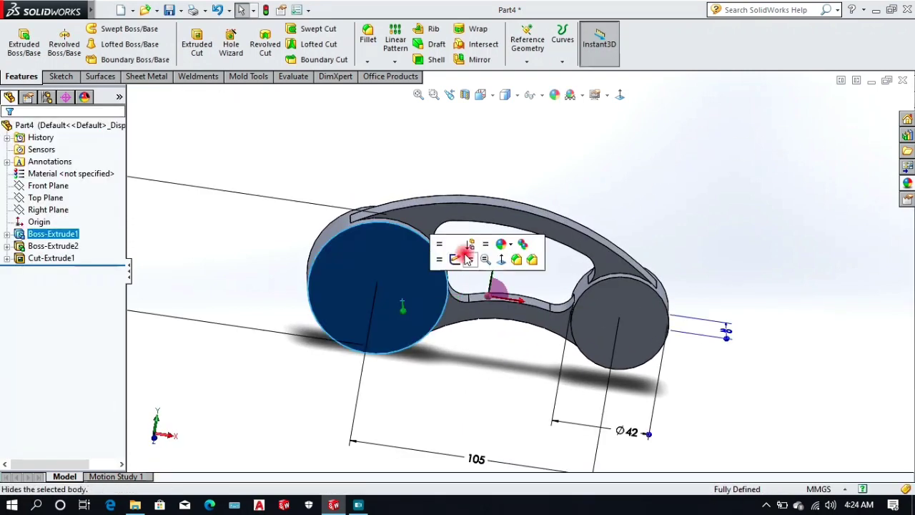
pyautogui.click(460, 258)
pyautogui.click(620, 95)
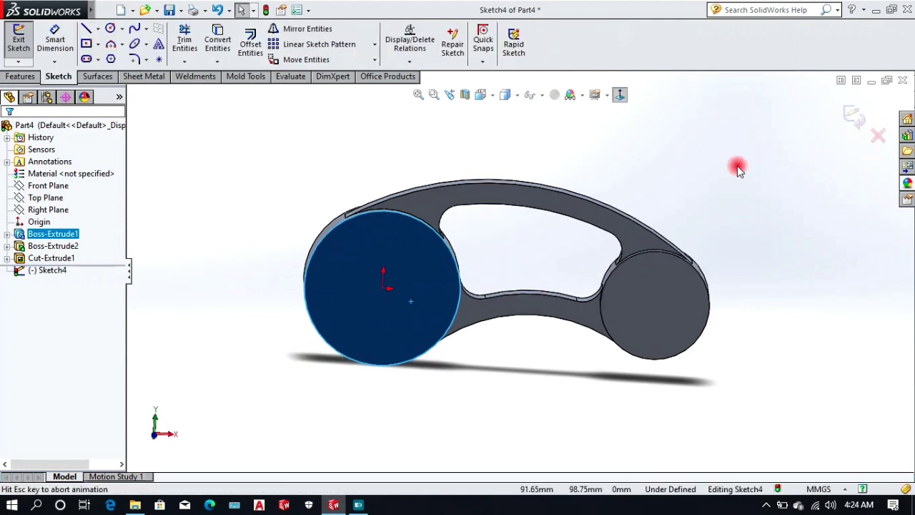
pyautogui.click(110, 28)
pyautogui.click(385, 289)
pyautogui.click(412, 240)
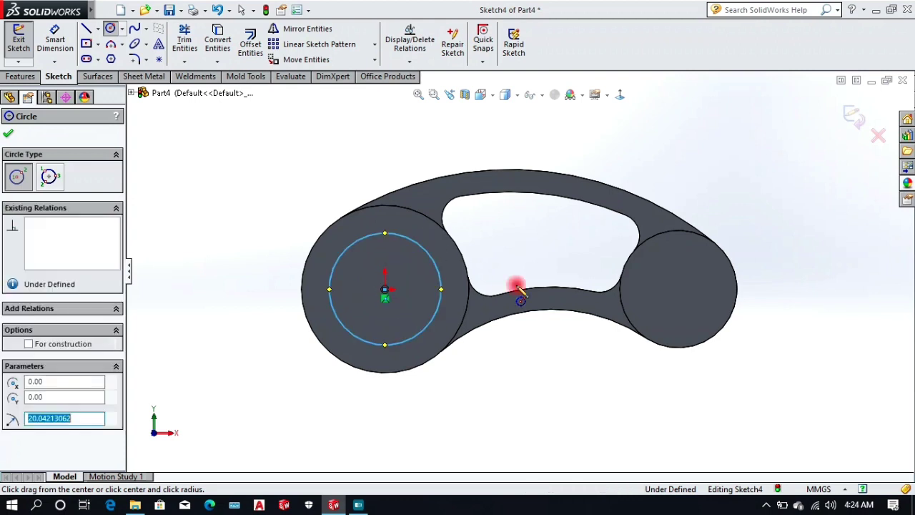
pyautogui.click(680, 291)
pyautogui.click(680, 327)
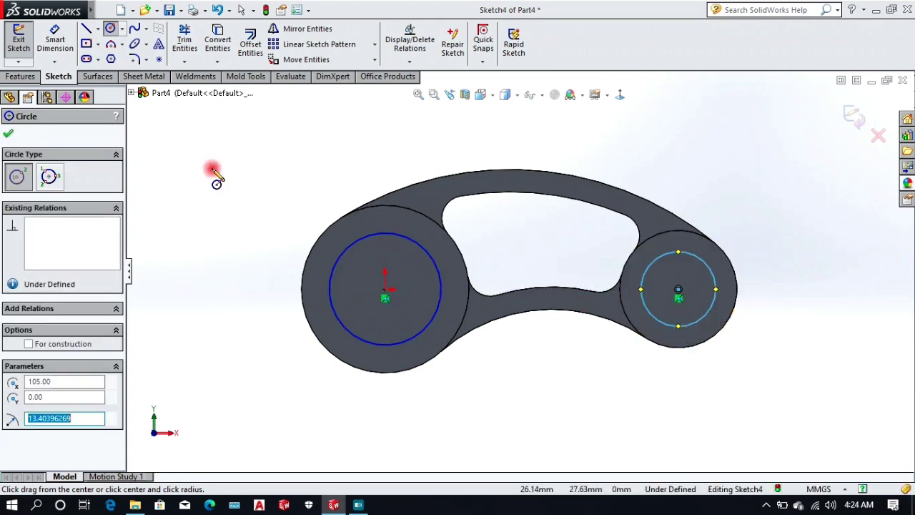
# - Dimension the circle on the larger disc to a 30 mm diameter
pyautogui.click(55, 39)
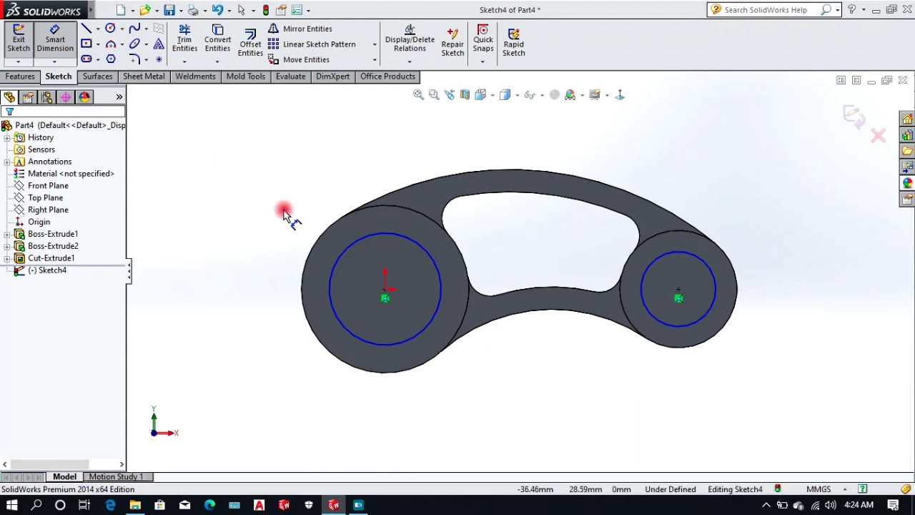
pyautogui.click(329, 289)
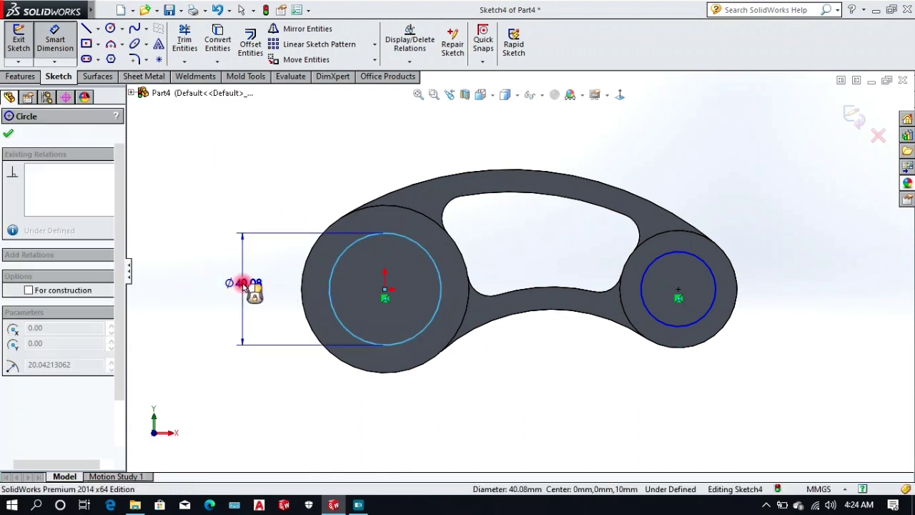
pyautogui.click(244, 284)
pyautogui.press('Return')
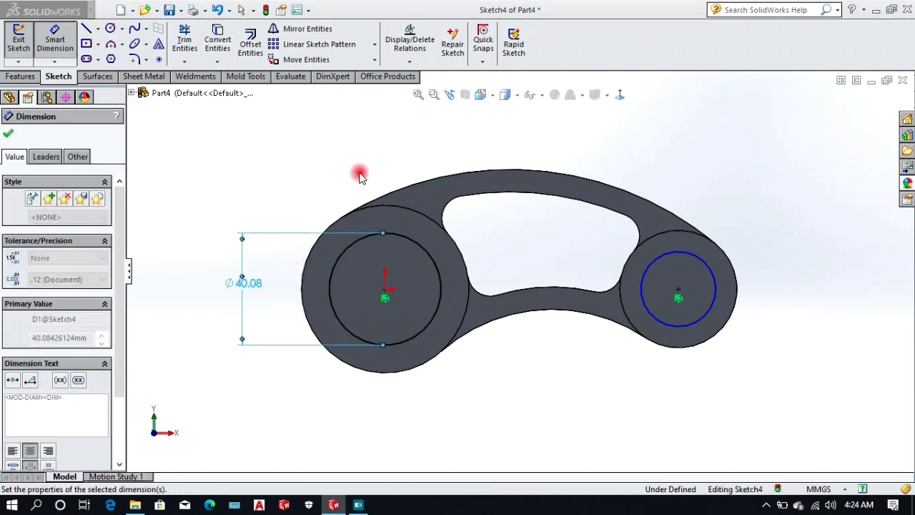
pyautogui.click(732, 209)
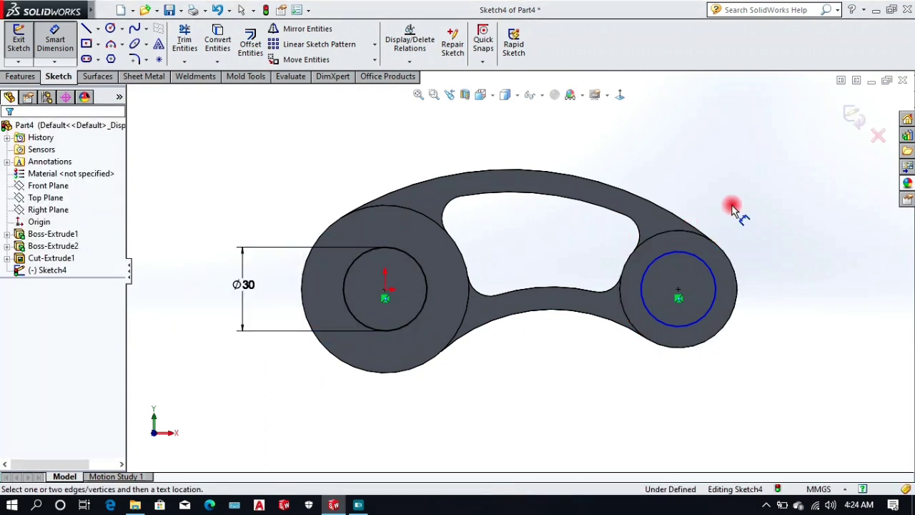
# - Dimension the circle on the smaller disc to a 20 mm diameter and leave the dimension command
pyautogui.click(715, 286)
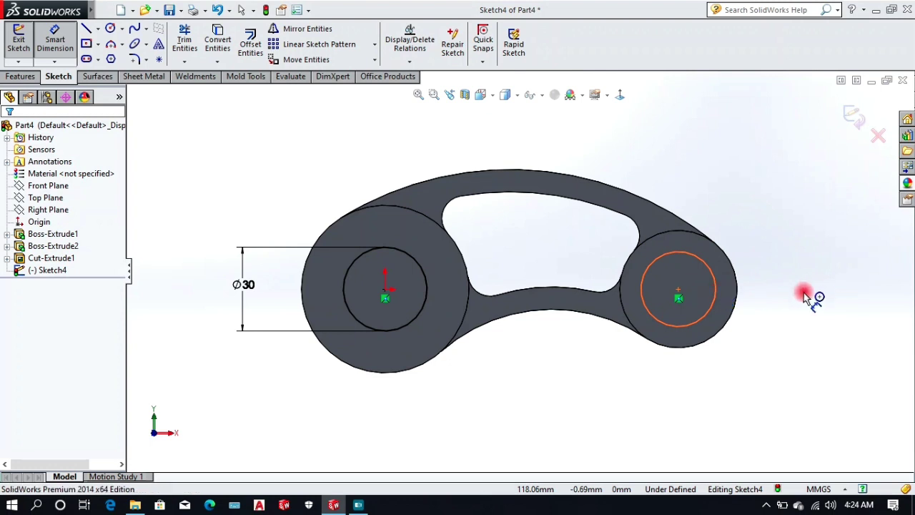
pyautogui.click(815, 292)
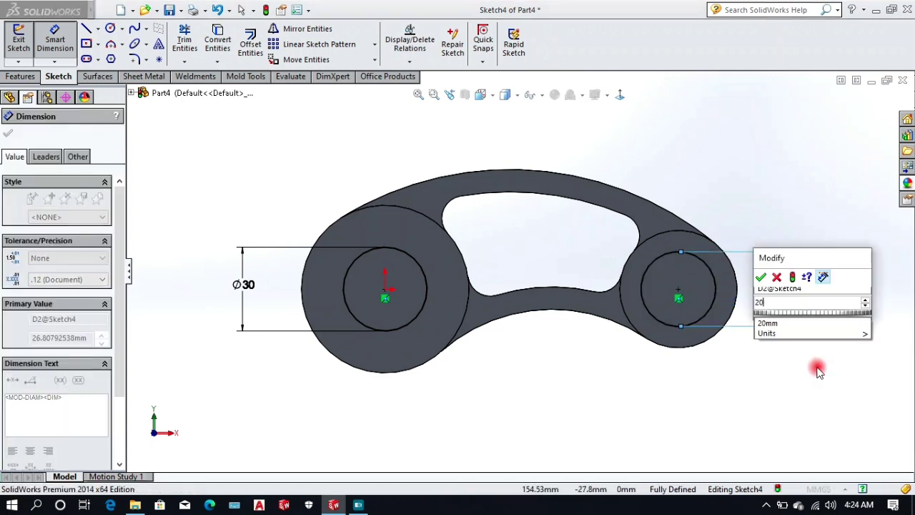
pyautogui.press('Return')
pyautogui.rightClick(774, 183)
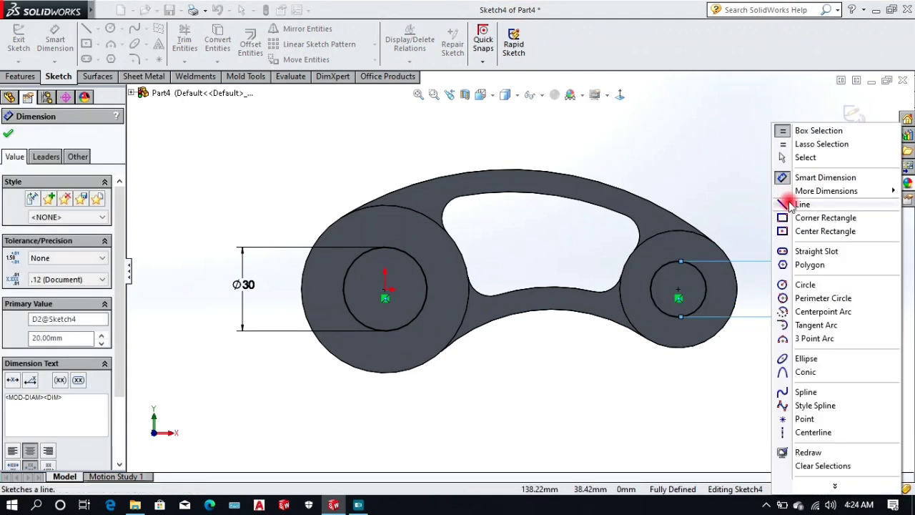
pyautogui.click(794, 157)
pyautogui.click(771, 284)
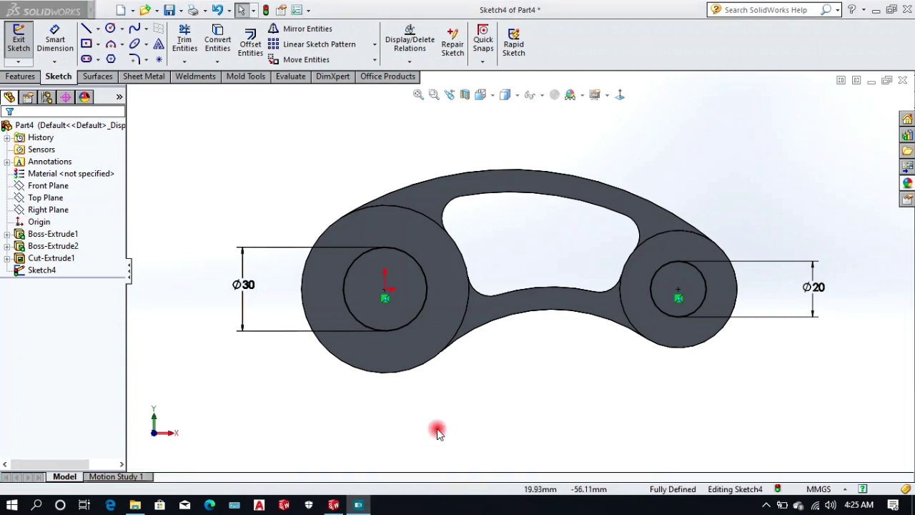
# - Draw a vertical line about 5 mm long upward from the top quadrant of the 30 mm circle
pyautogui.scroll(-3, 369, 286)
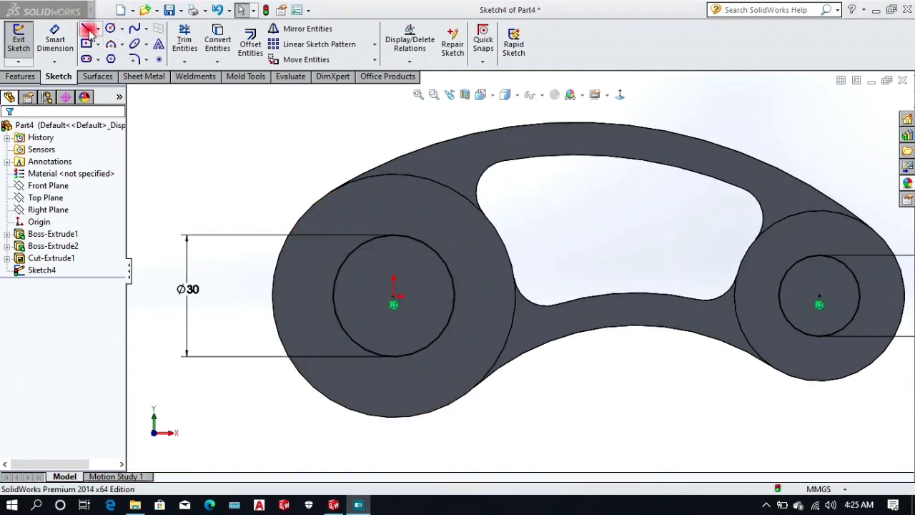
pyautogui.click(86, 29)
pyautogui.click(393, 236)
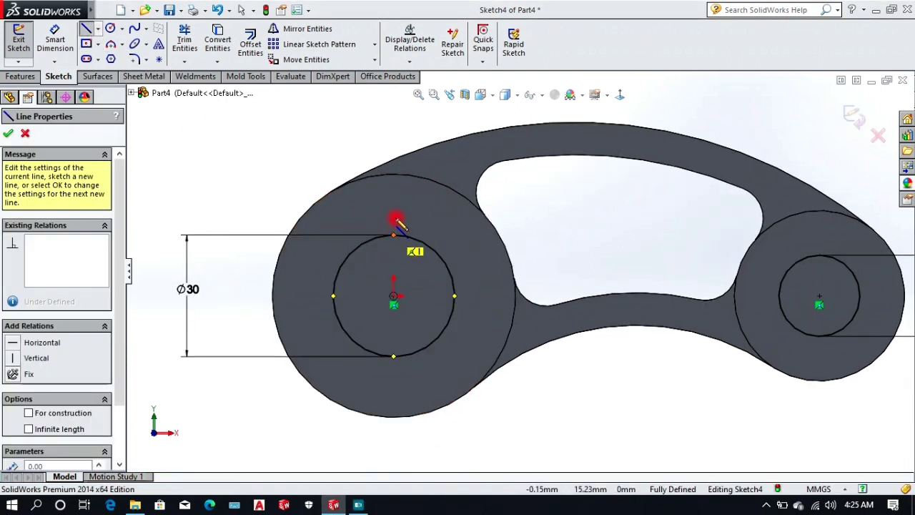
pyautogui.click(394, 213)
pyautogui.rightClick(206, 128)
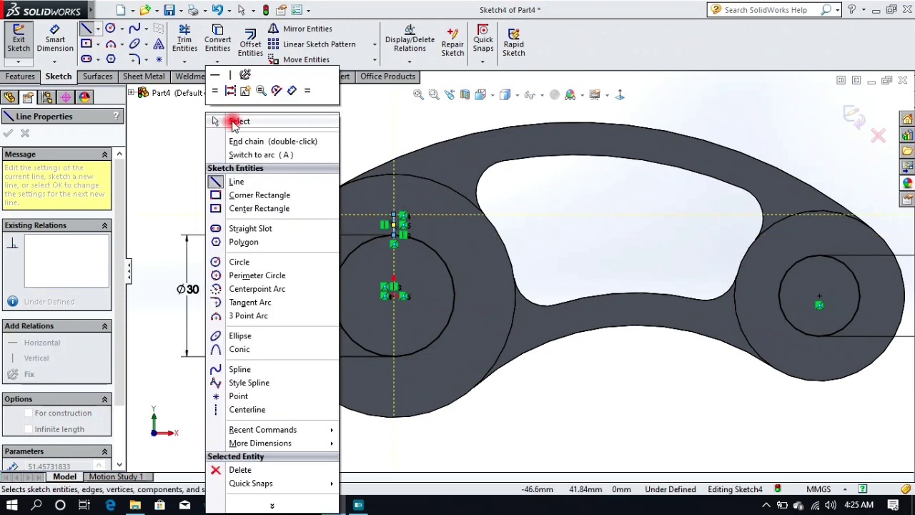
pyautogui.click(228, 121)
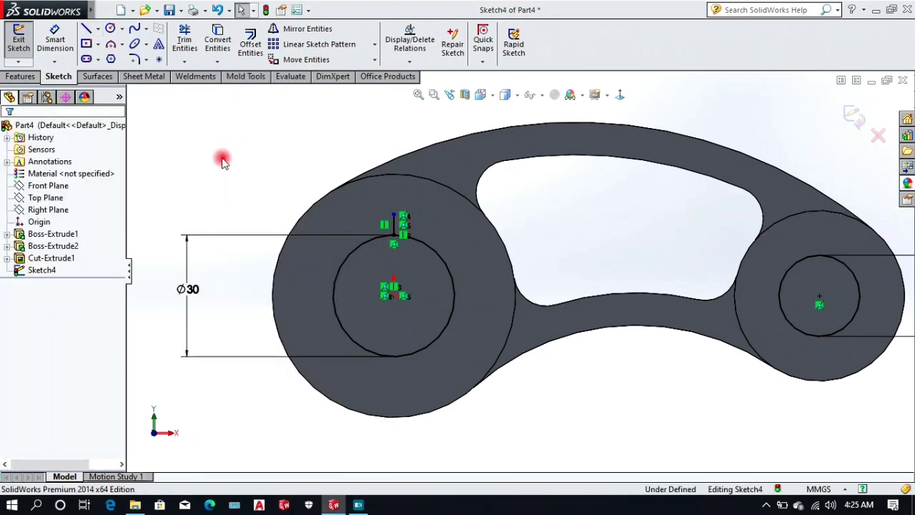
pyautogui.click(248, 58)
pyautogui.press('Escape')
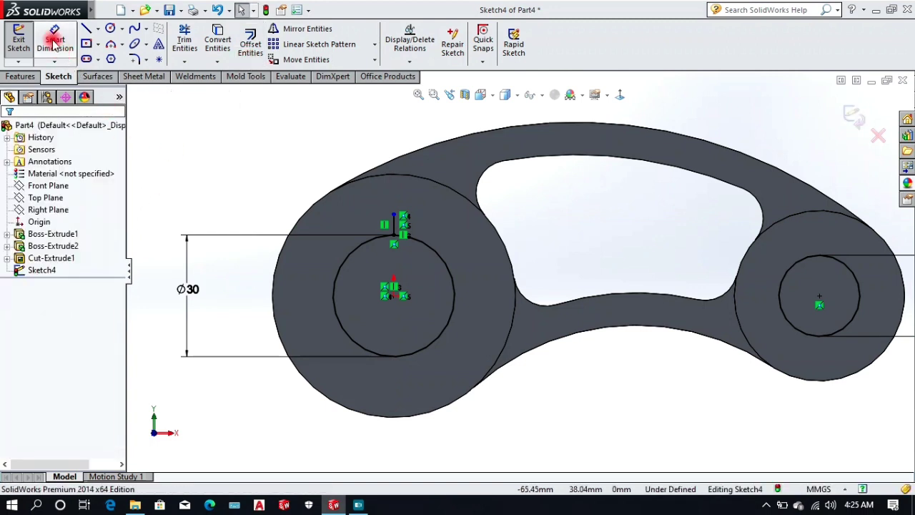
pyautogui.click(54, 41)
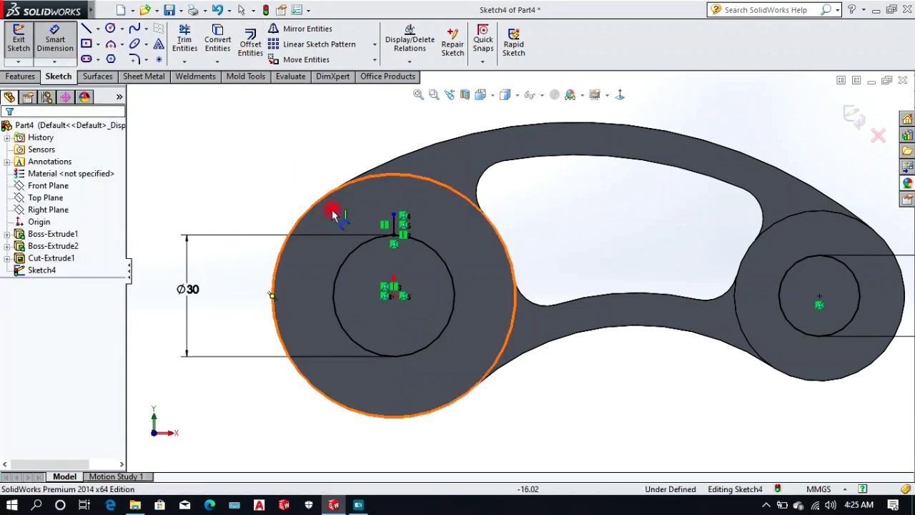
pyautogui.click(394, 215)
pyautogui.click(396, 357)
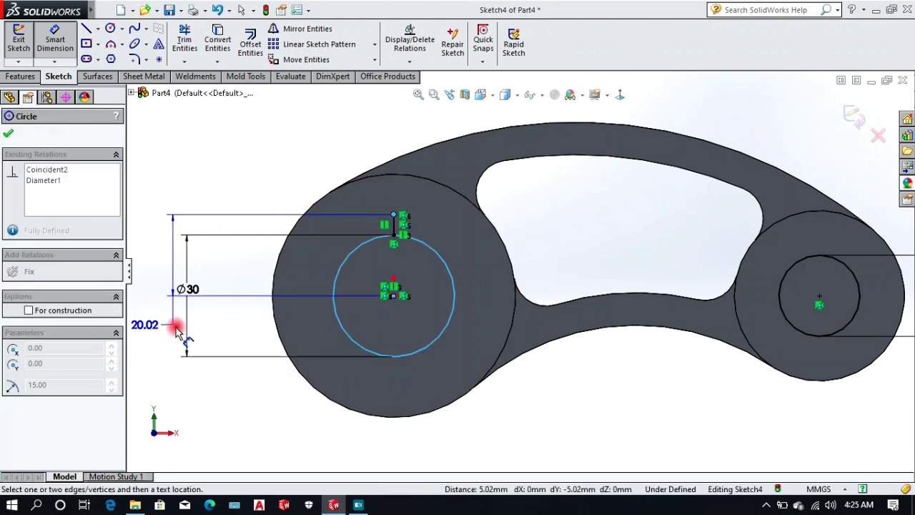
pyautogui.press('Escape')
pyautogui.press('Escape')
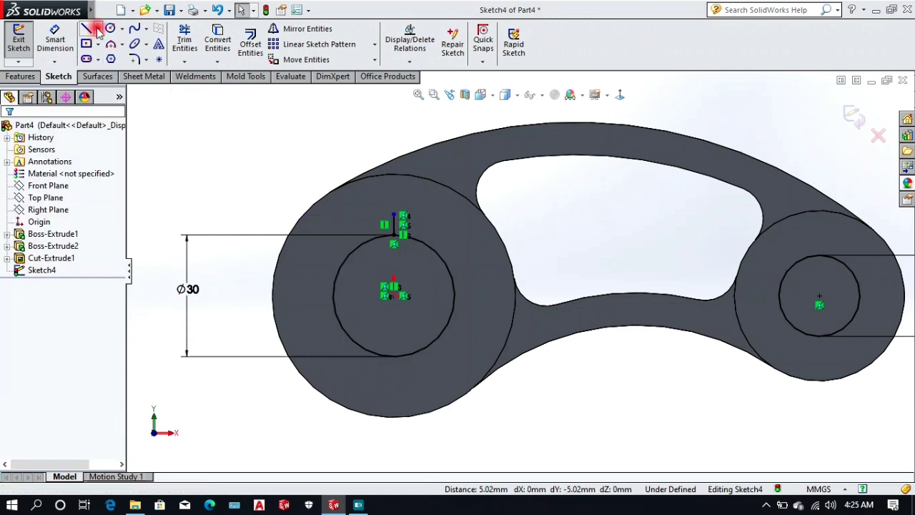
# - Draw a vertical line across the 30 mm circle from its top quadrant to its bottom quadrant
pyautogui.click(394, 236)
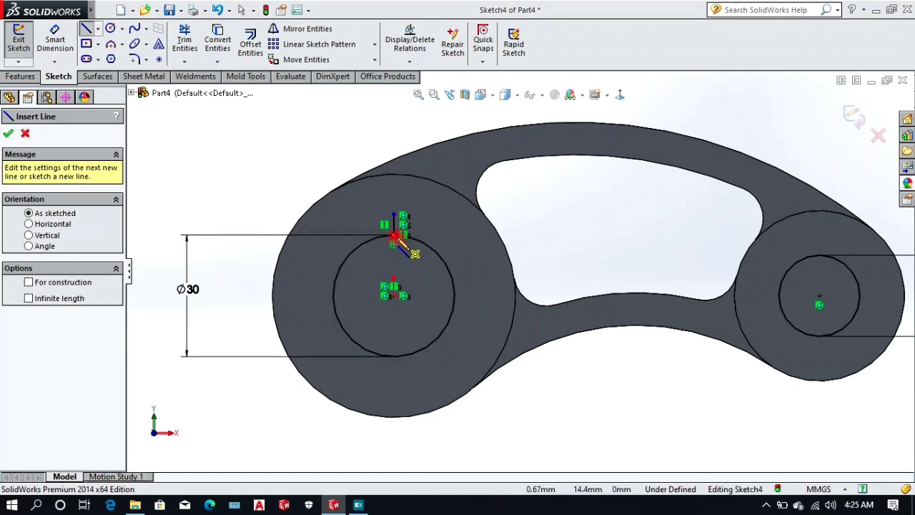
pyautogui.click(394, 355)
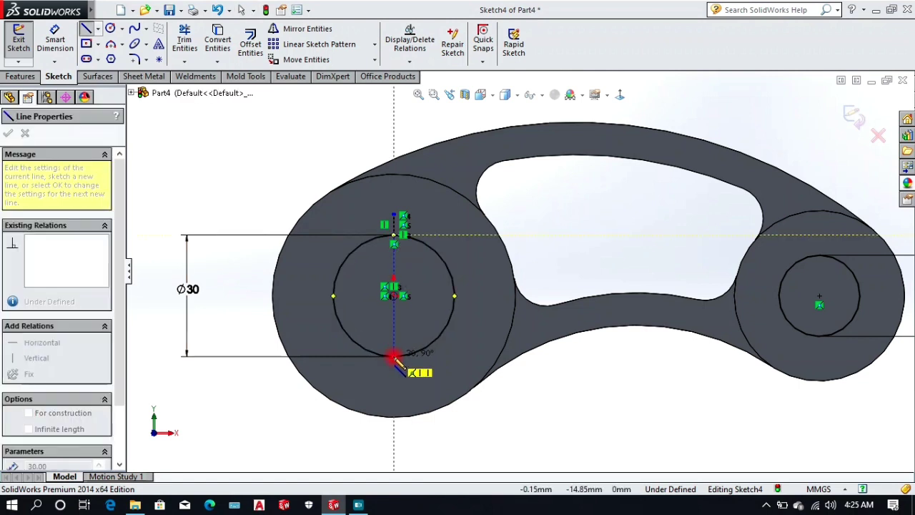
pyautogui.rightClick(231, 164)
pyautogui.click(266, 129)
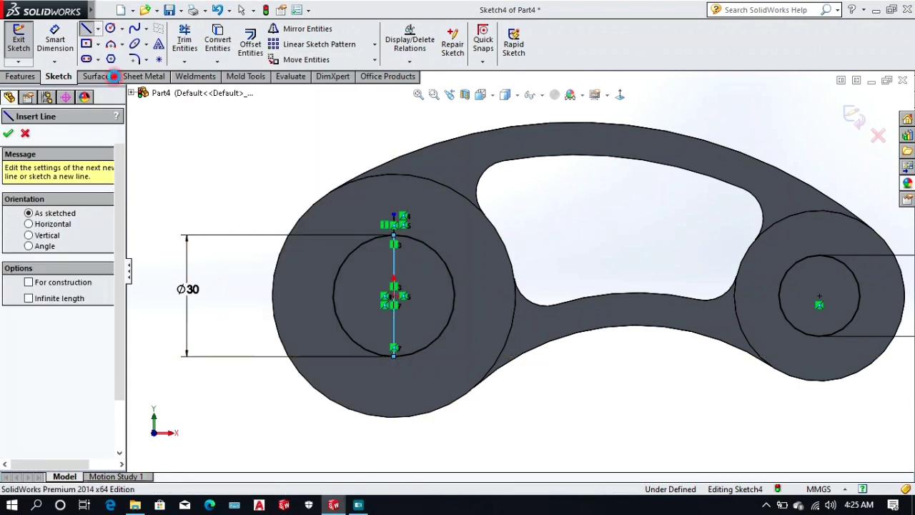
# - Dimension the distance from the short line's upper end to the bottom end of the line across the circle as 33 mm
pyautogui.click(54, 39)
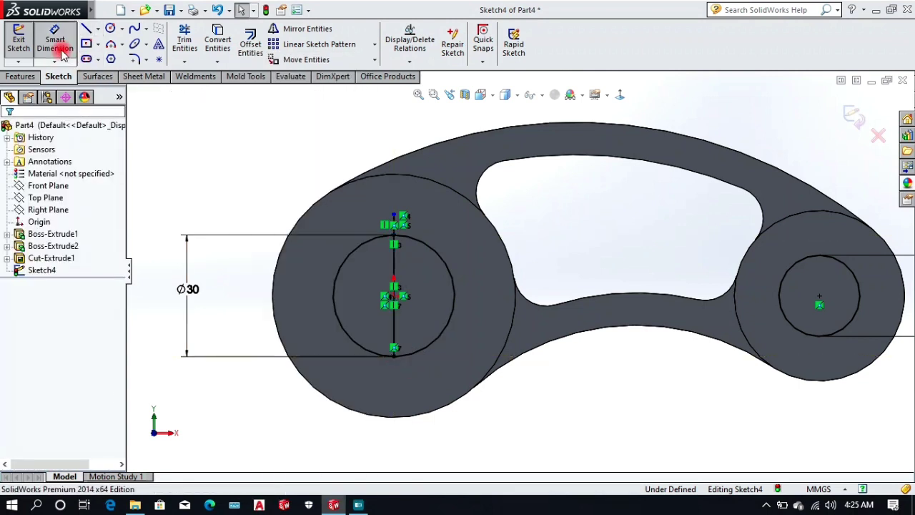
pyautogui.click(392, 217)
pyautogui.click(393, 356)
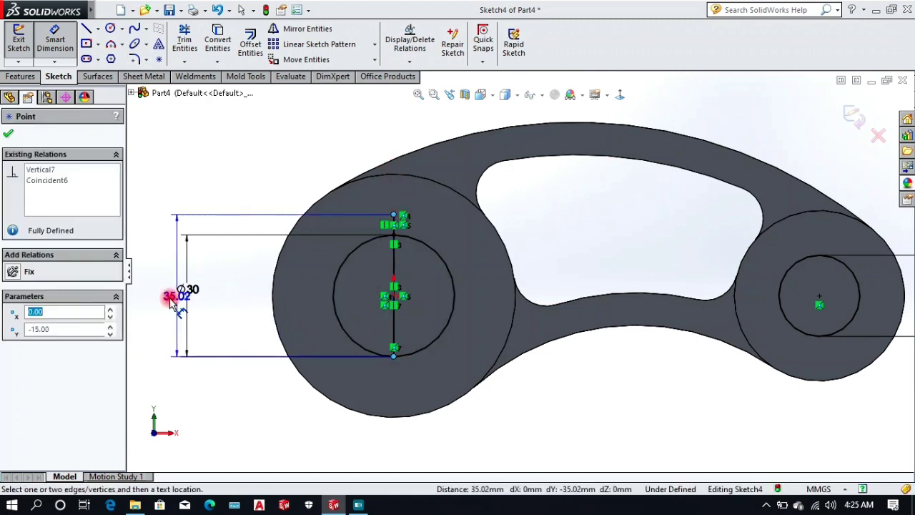
pyautogui.click(159, 300)
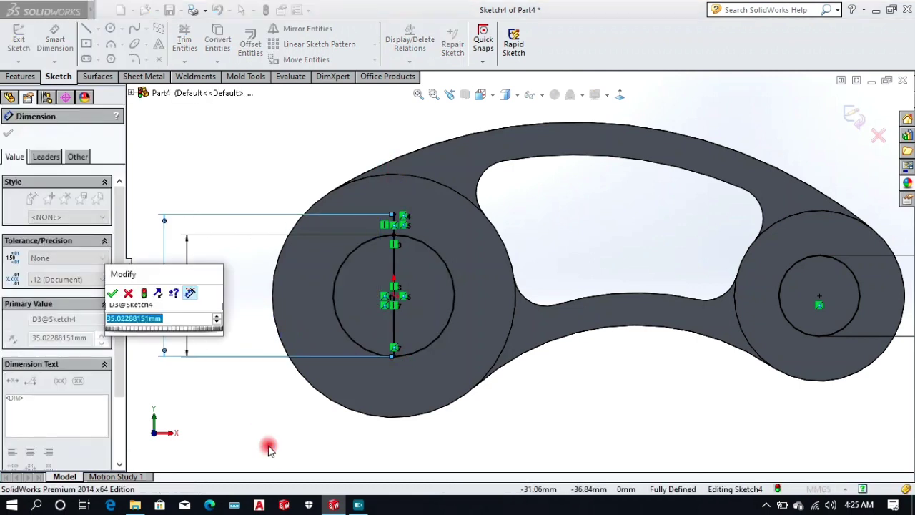
pyautogui.press('Return')
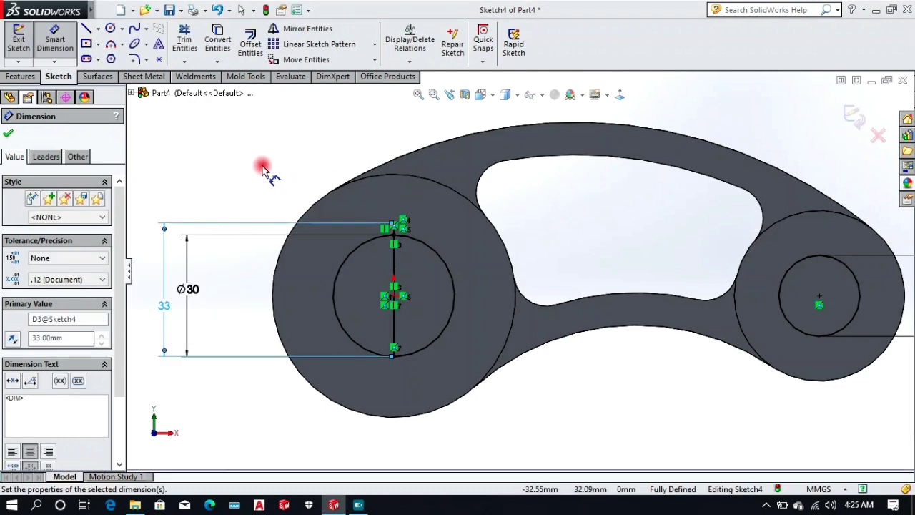
pyautogui.rightClick(217, 155)
pyautogui.click(247, 158)
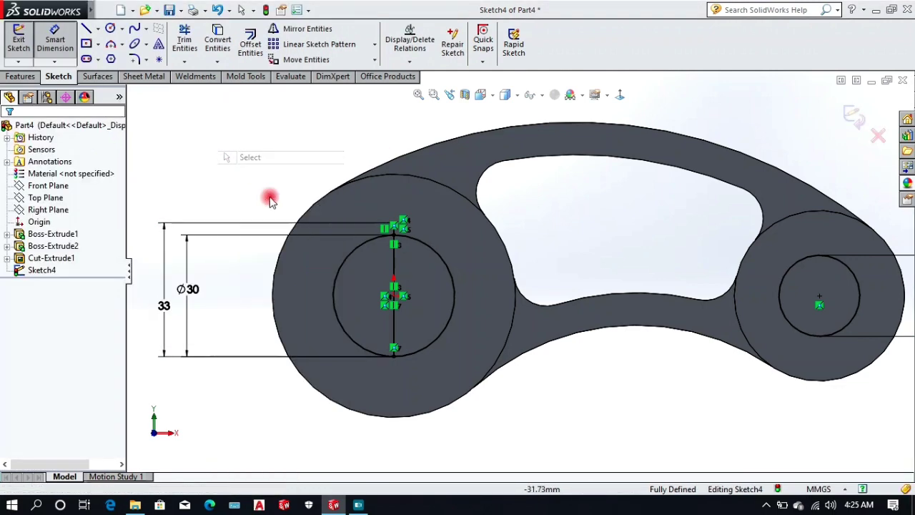
# - Delete the vertical line crossing the 30 mm circle, along with its associated dimension
pyautogui.click(396, 273)
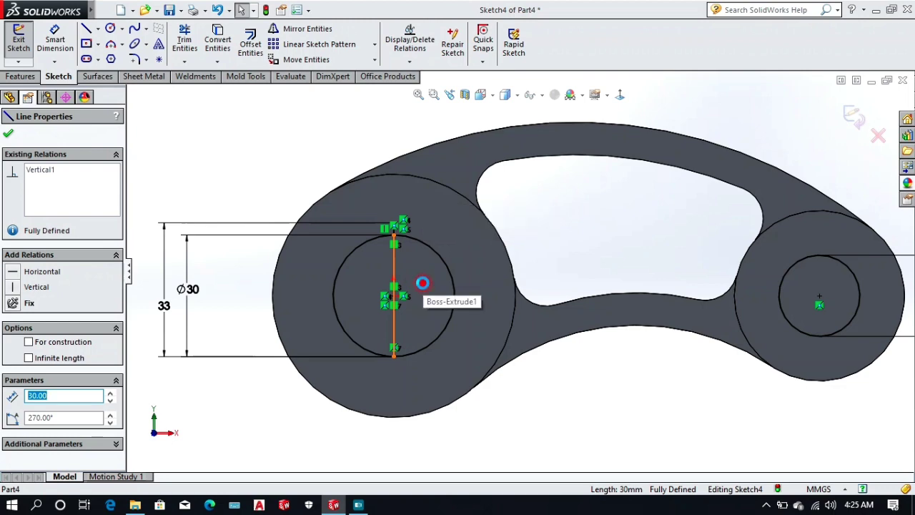
pyautogui.press('Delete')
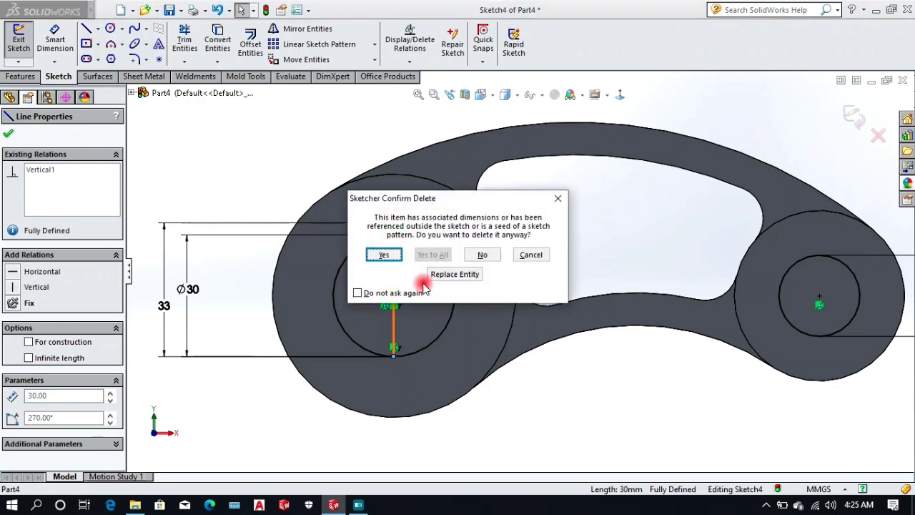
pyautogui.click(384, 255)
# - Offset the short vertical line above the 30 mm circle by 4 mm in both directions
pyautogui.scroll(-5, 404, 281)
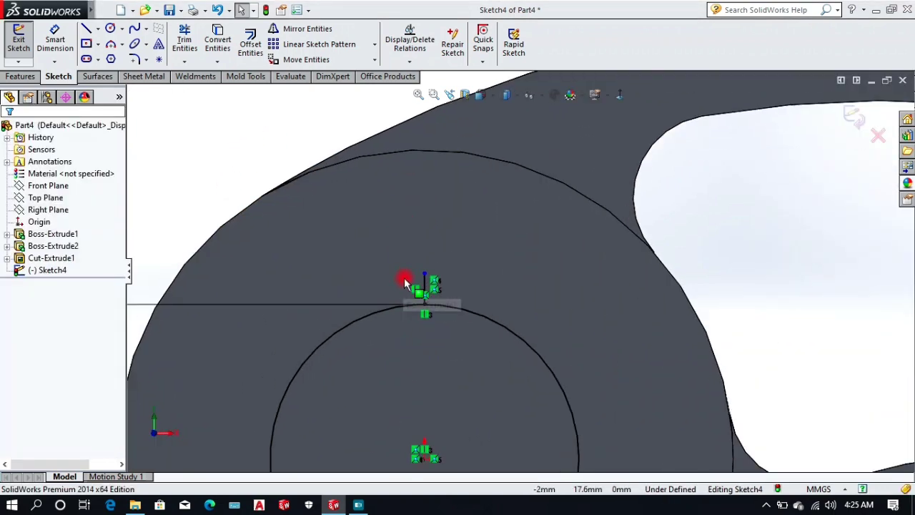
pyautogui.scroll(-2, 404, 281)
pyautogui.click(250, 42)
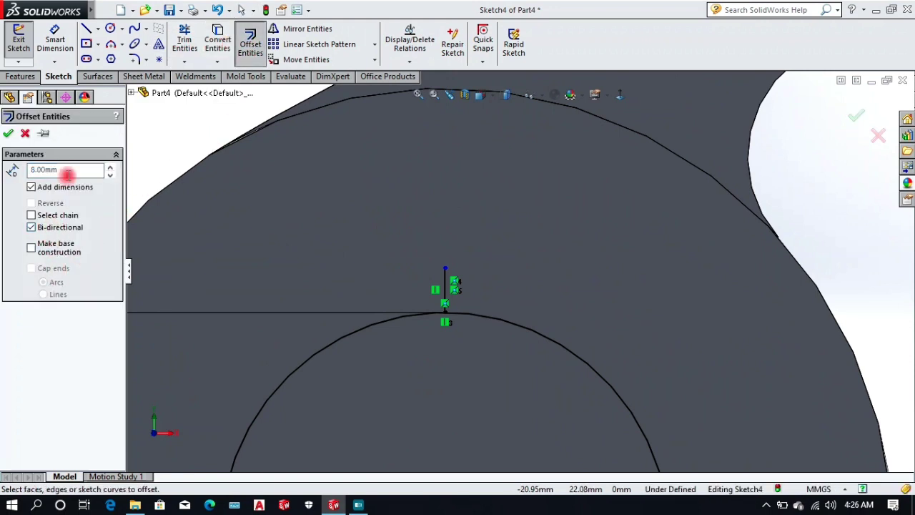
pyautogui.click(143, 214)
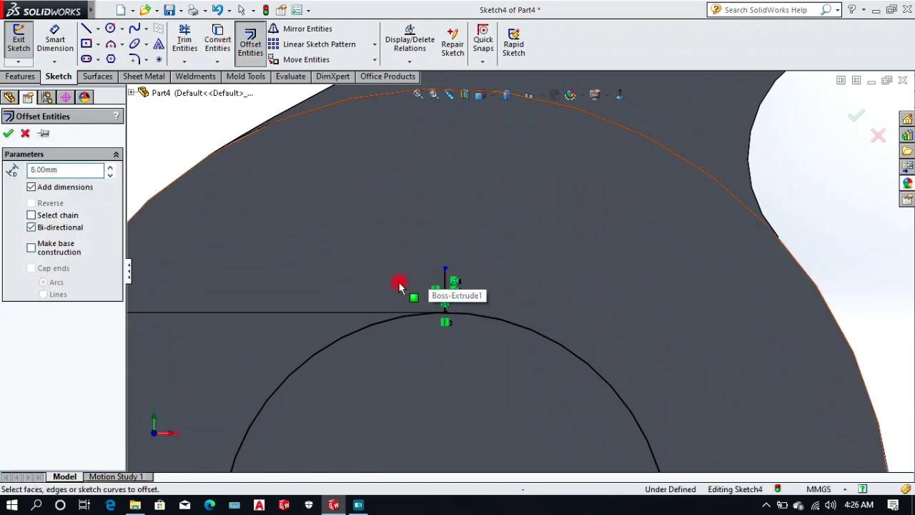
pyautogui.click(76, 169)
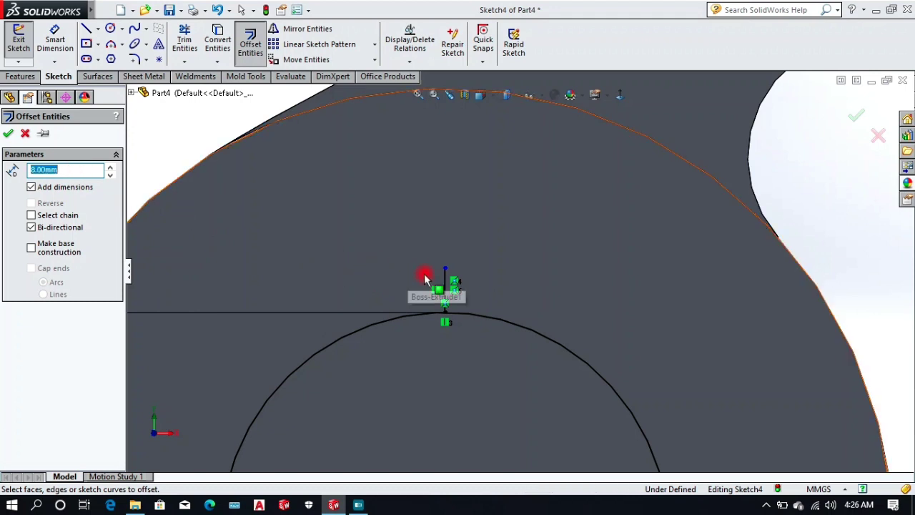
pyautogui.write('4')
pyautogui.press('Return')
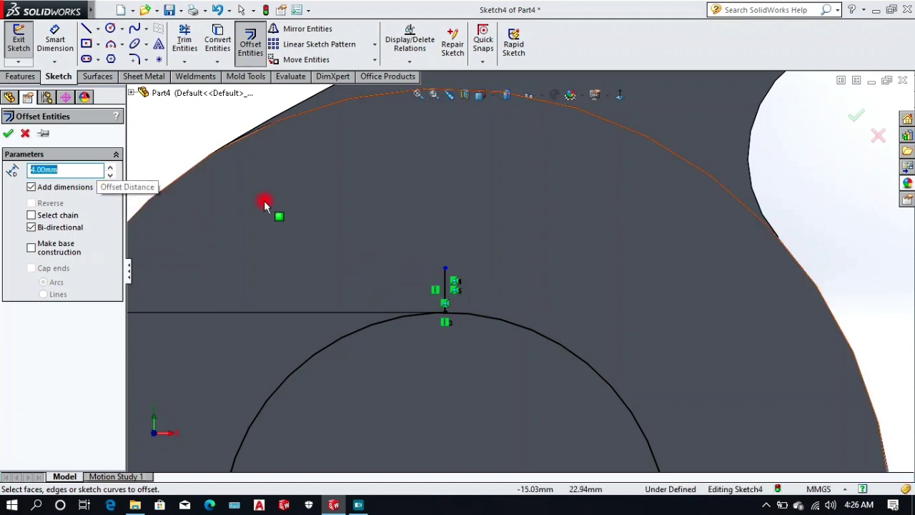
pyautogui.click(446, 284)
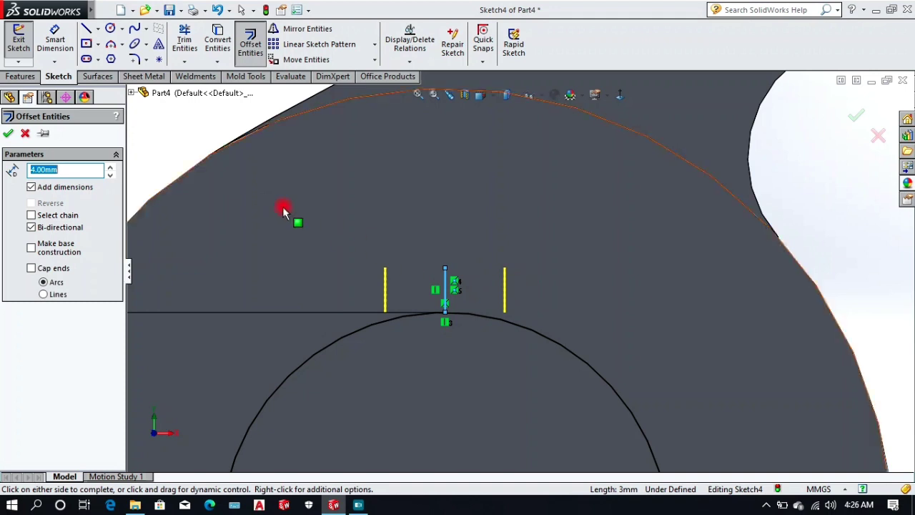
pyautogui.click(11, 134)
# - Extend the lower ends of both offset lines down to the 30 mm circle
pyautogui.scroll(2, 434, 262)
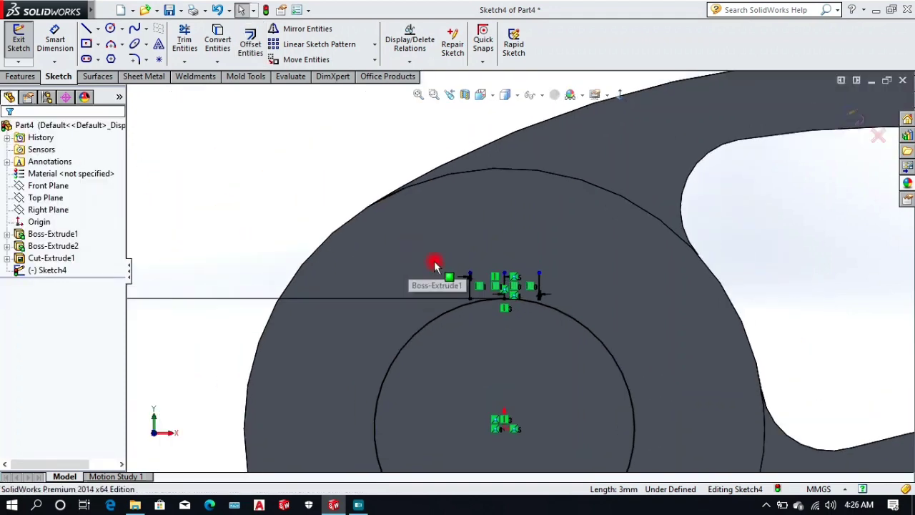
pyautogui.scroll(-3, 388, 272)
pyautogui.click(192, 48)
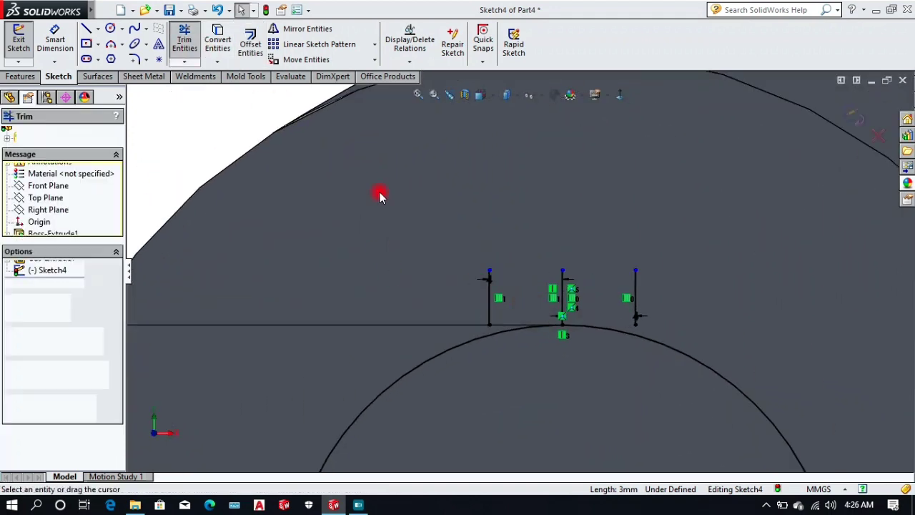
pyautogui.click(187, 61)
pyautogui.click(197, 87)
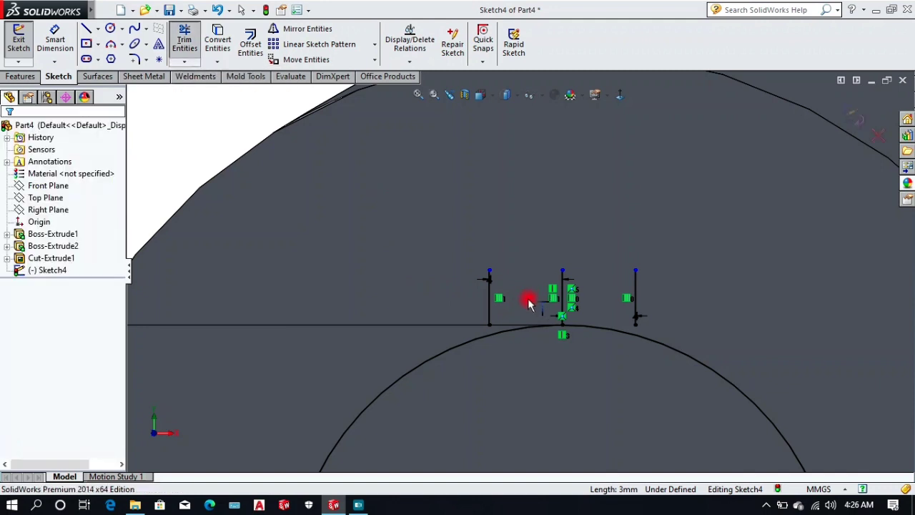
pyautogui.click(489, 322)
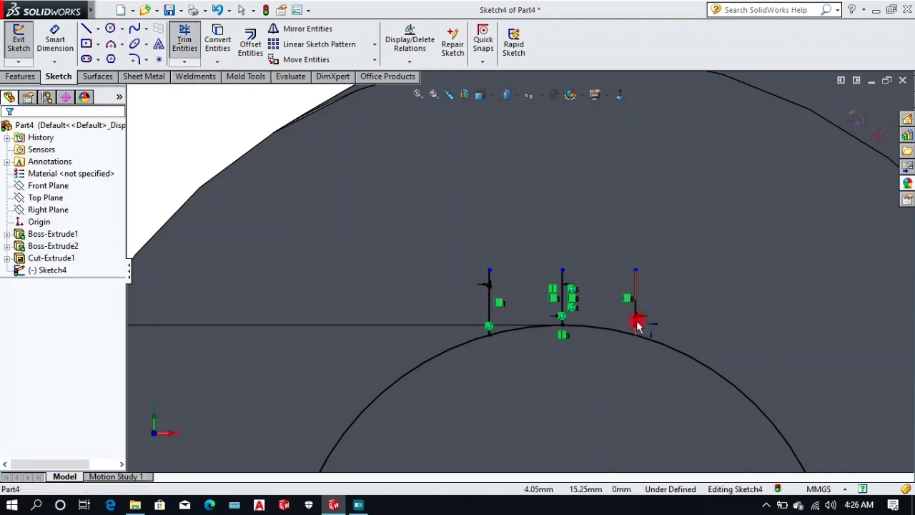
pyautogui.click(637, 323)
# - Draw an 8 mm horizontal line joining the upper ends of the two offset lines
pyautogui.click(87, 28)
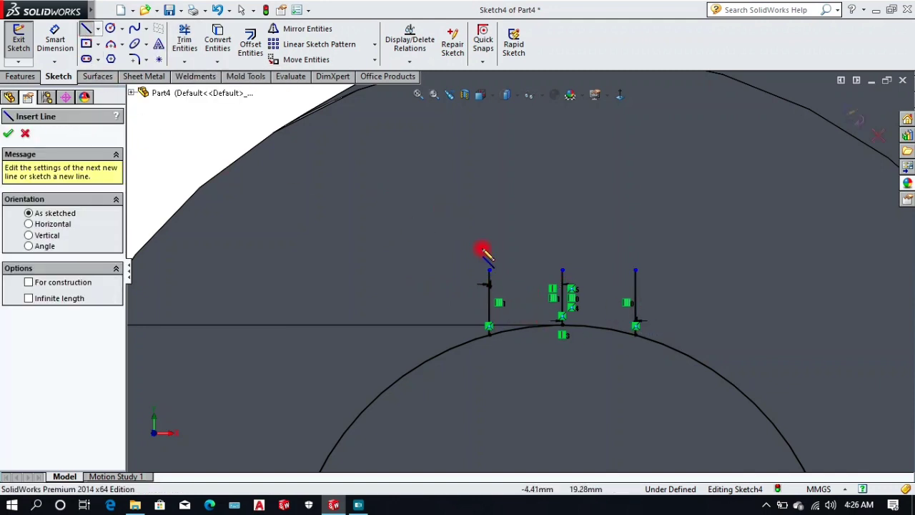
pyautogui.moveTo(488, 271); pyautogui.dragTo(637, 270)
pyautogui.rightClick(235, 133)
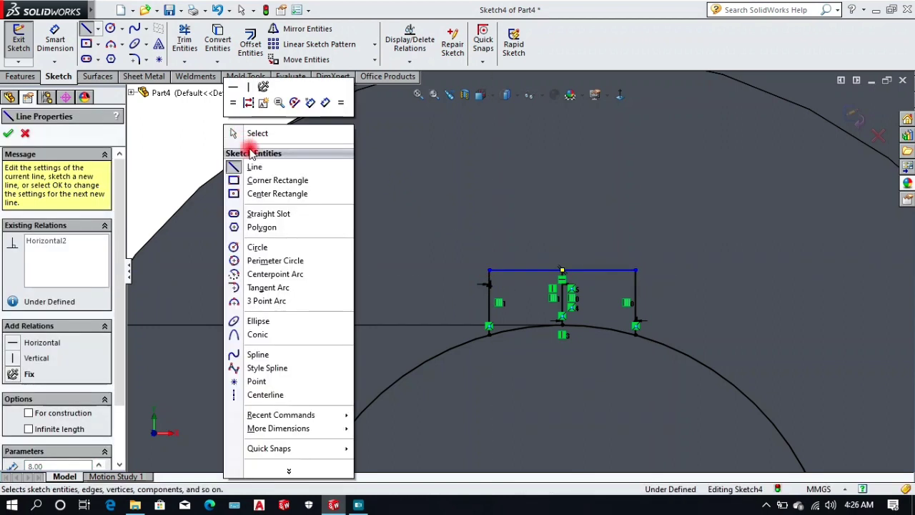
pyautogui.click(249, 135)
# - Delete the middle vertical line between the two keyway sides
pyautogui.scroll(-5, 568, 297)
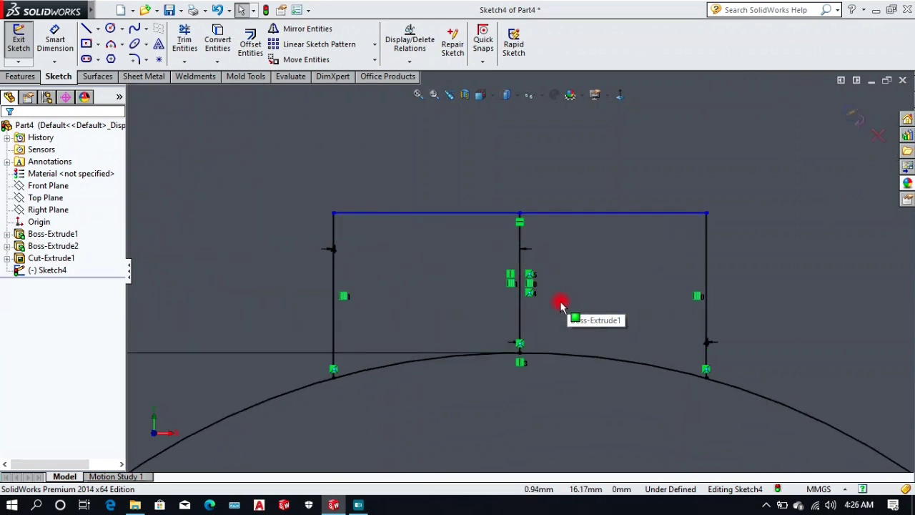
pyautogui.click(579, 306)
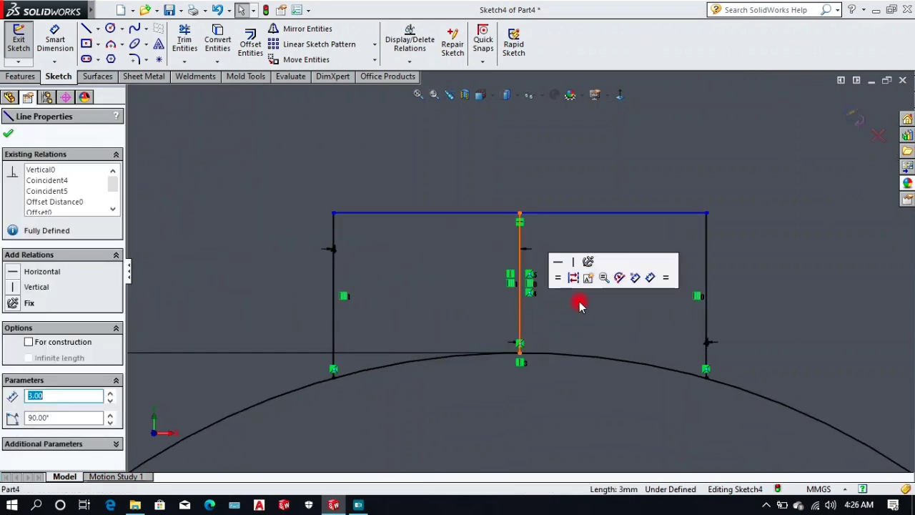
pyautogui.press('Delete')
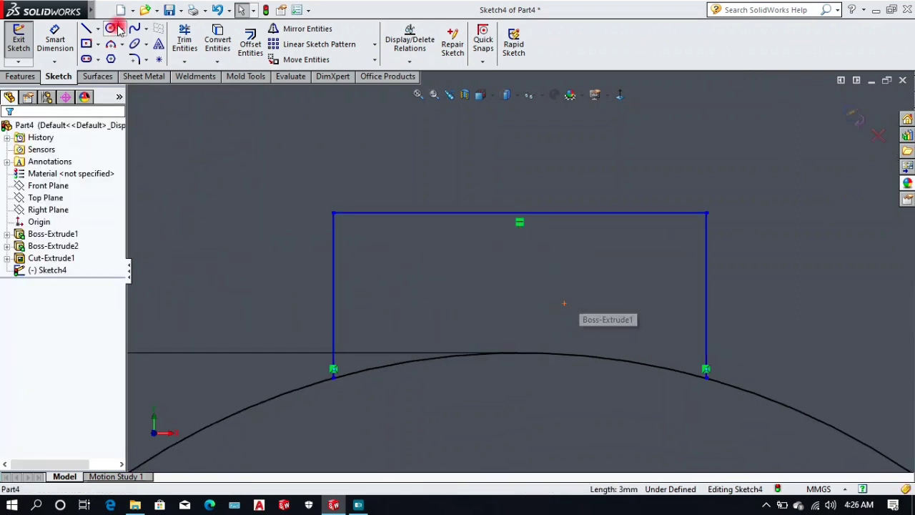
# - Trim away the circle's arc between the keyway sides and the line ends inside the circle, and exit the sketch
pyautogui.click(185, 61)
pyautogui.click(203, 73)
pyautogui.scroll(10, 508, 361)
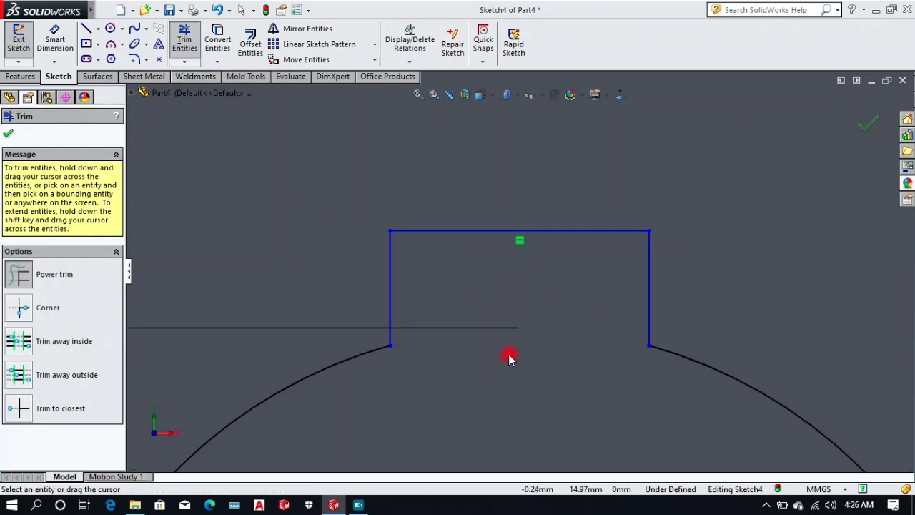
pyautogui.click(866, 127)
pyautogui.hotkey('ctrl', 'b')
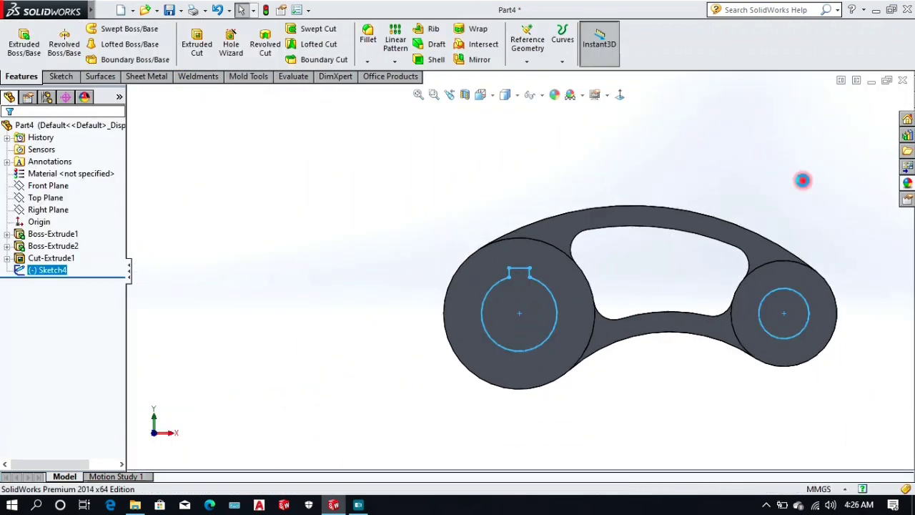
# - Cut-extrude the bore and keyway sketch through both bosses with a blind depth of 84 mm
pyautogui.moveTo(803, 180); pyautogui.dragTo(772, 237, button='middle')
pyautogui.click(201, 46)
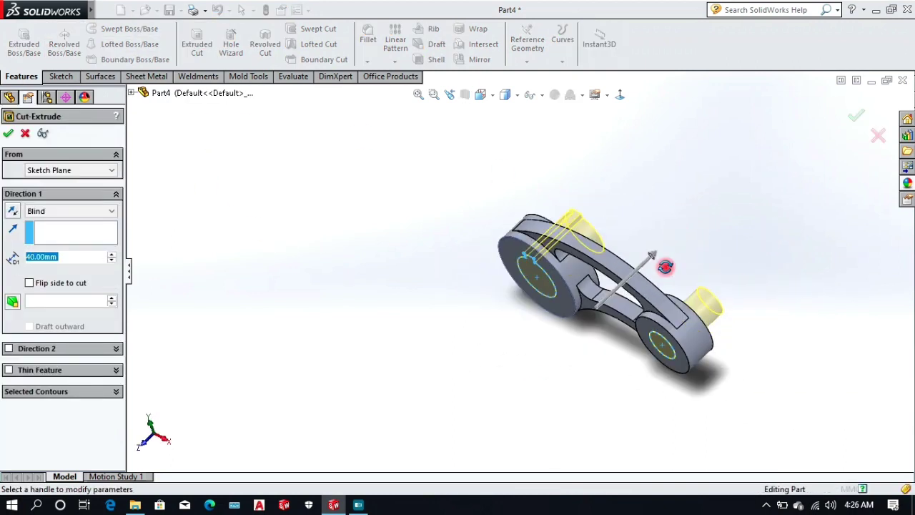
pyautogui.moveTo(653, 248); pyautogui.dragTo(759, 206)
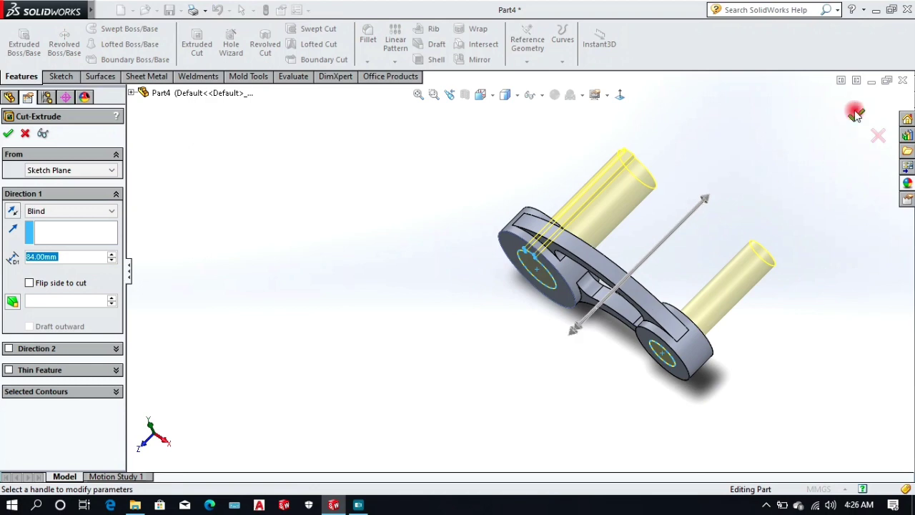
pyautogui.click(737, 251)
pyautogui.press('Return')
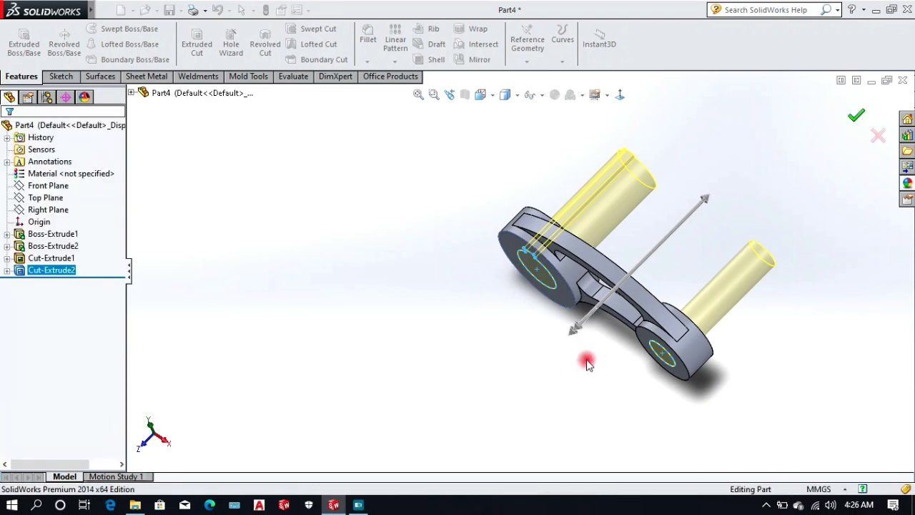
pyautogui.moveTo(586, 361); pyautogui.dragTo(776, 243, button='middle')
pyautogui.moveTo(649, 205)
pyautogui.mouseDown(button='middle')
pyautogui.moveTo(619, 190)
pyautogui.moveTo(643, 222)
pyautogui.moveTo(643, 187)
pyautogui.mouseUp(button='middle')
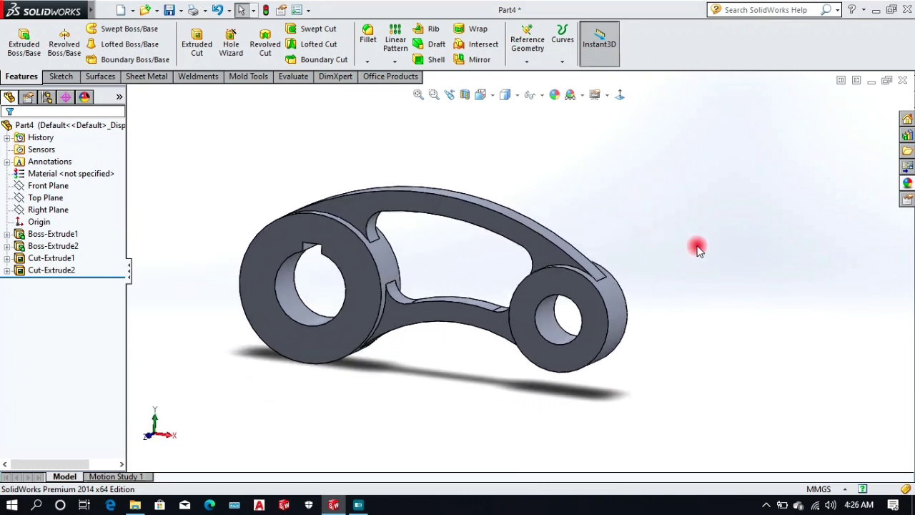